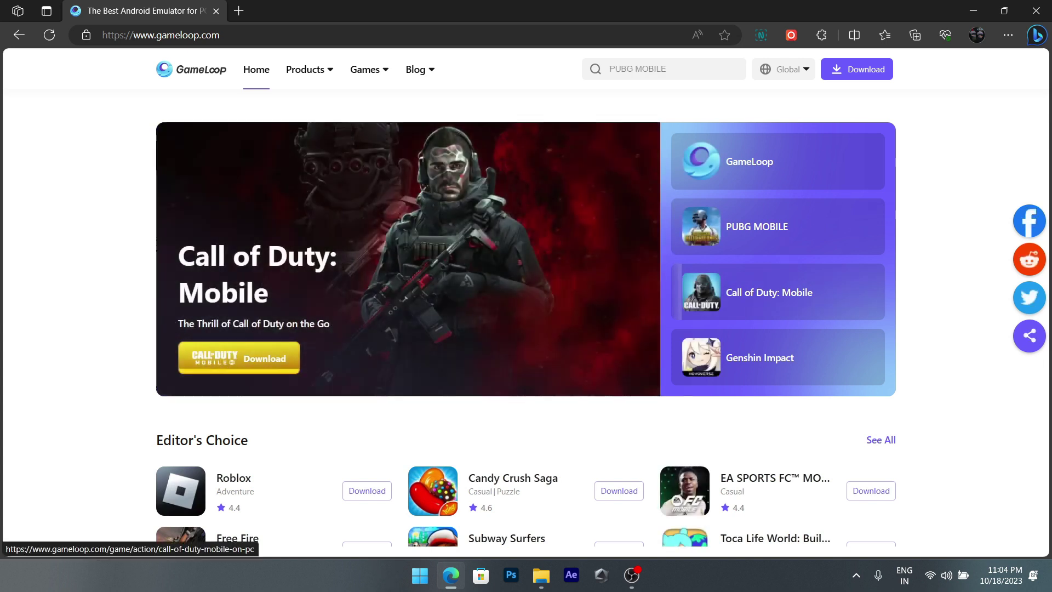
Search the GameLoop site for PUBG MOBILE from the hot searches and download the game
{"action": "left_click", "coordinate": [664, 69]}
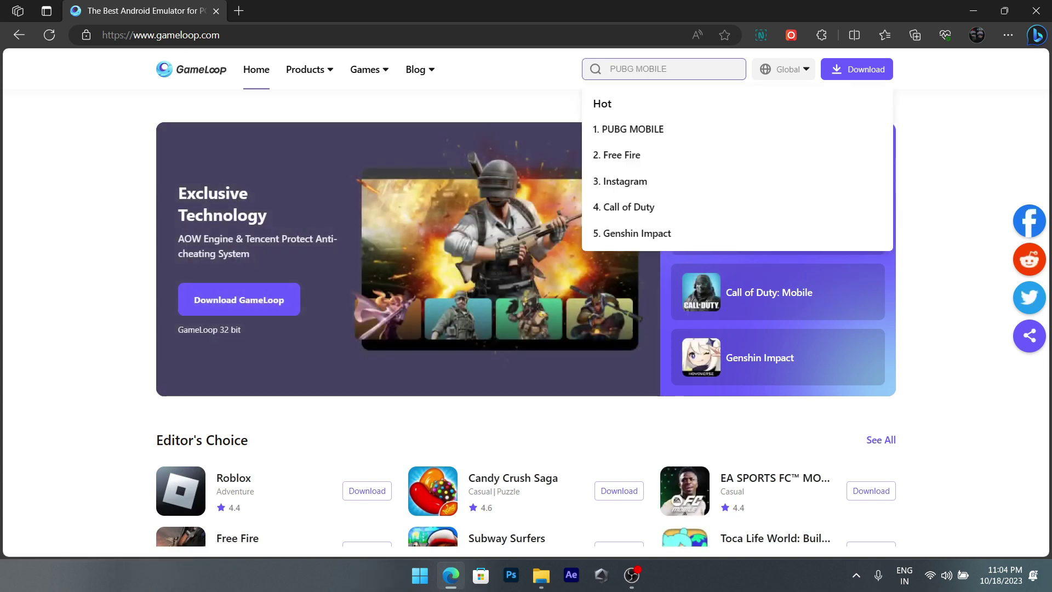
{"action": "left_click", "coordinate": [633, 129]}
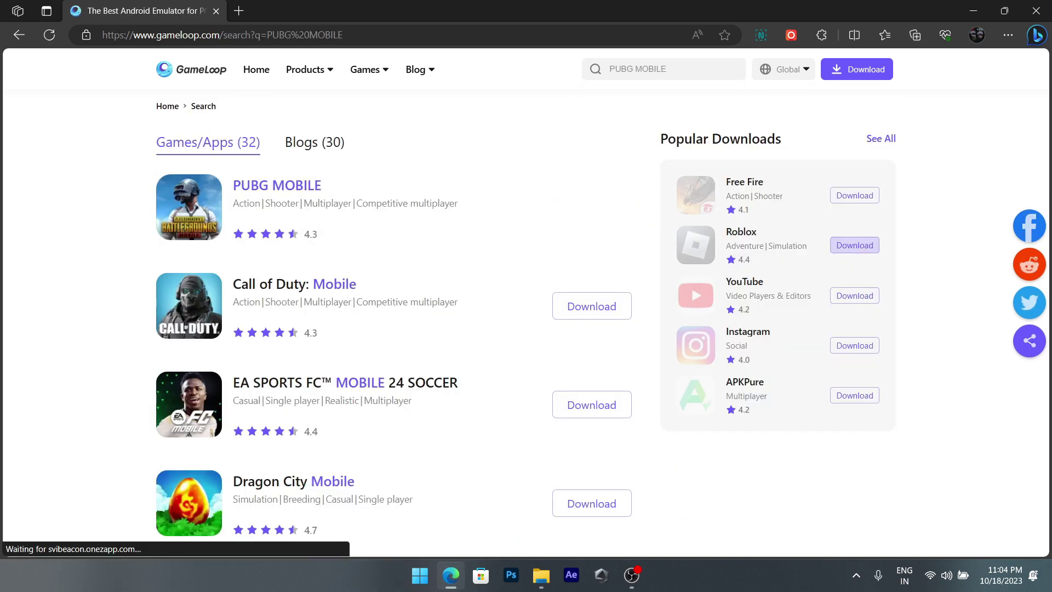
{"action": "left_click", "coordinate": [581, 207]}
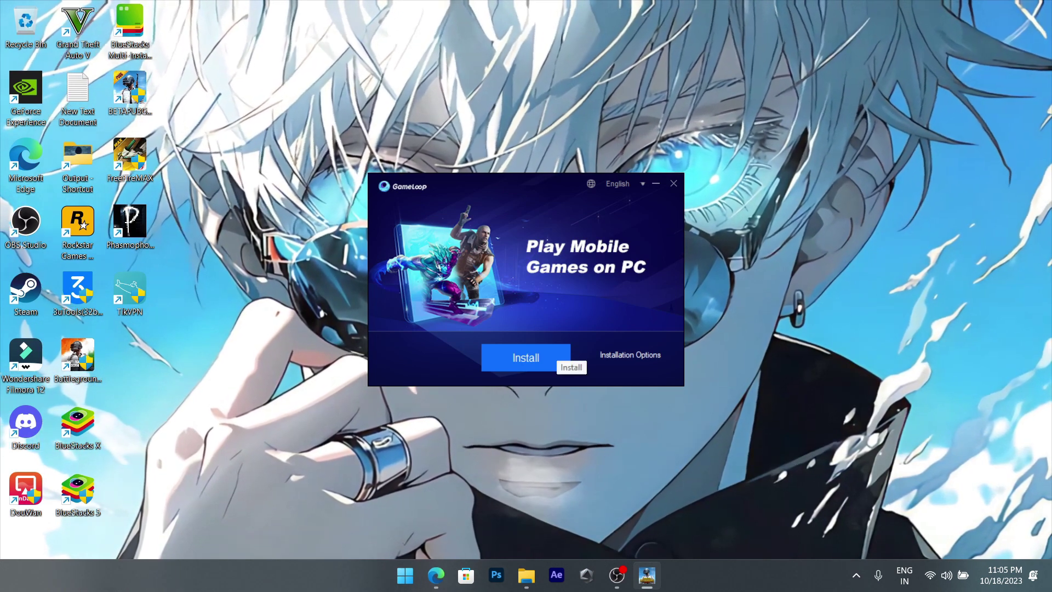
Install GameLoop with the default options, keep the shortcuts enabled, and start it
{"action": "left_click", "coordinate": [554, 359]}
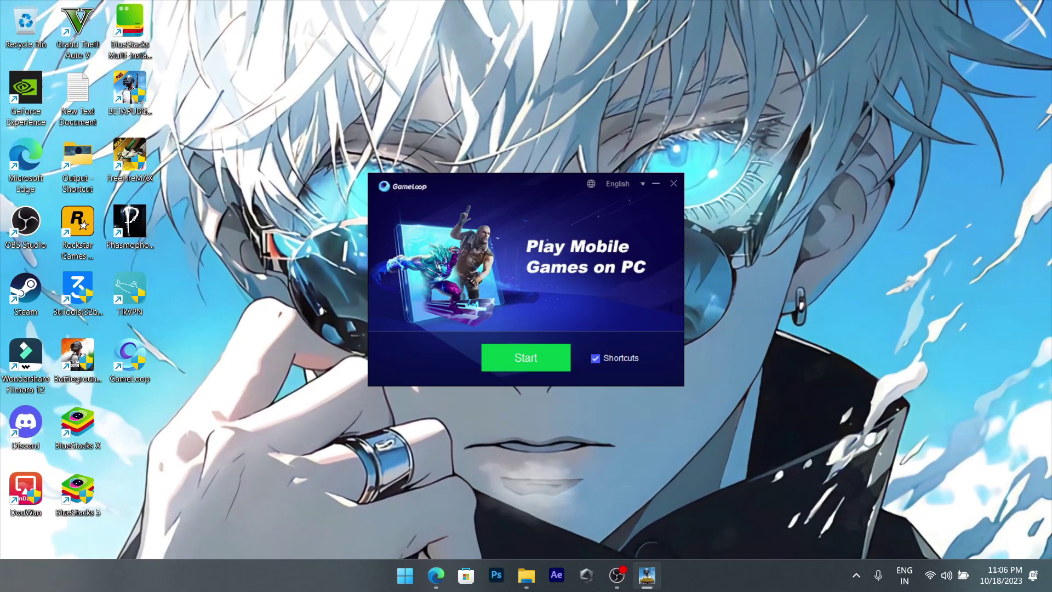
{"action": "left_click", "coordinate": [525, 358]}
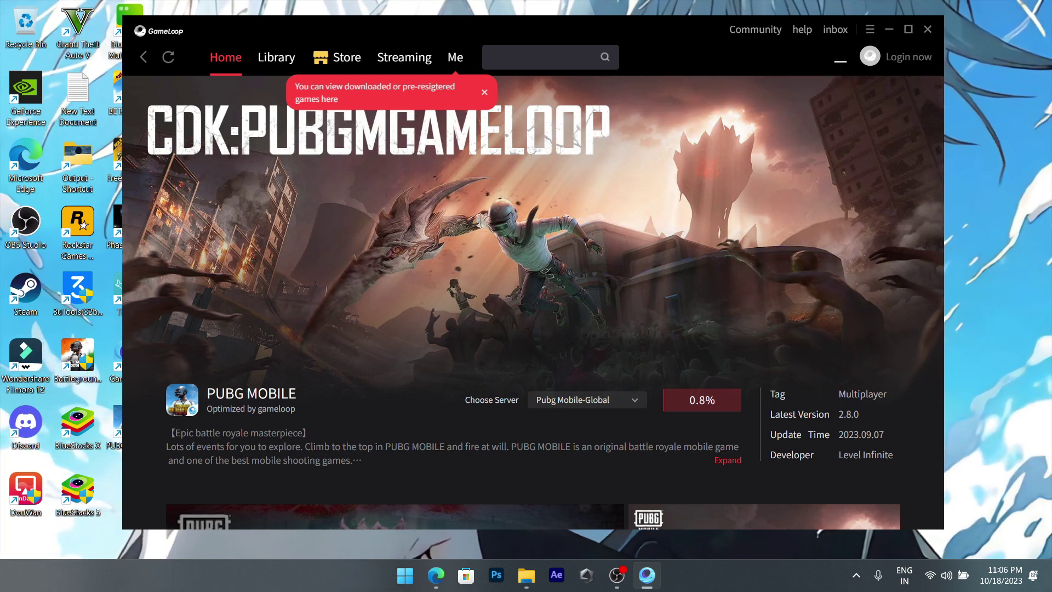
Look through the PUBG MOBILE page, including its media and recommendations, and open the download list
{"action": "scroll", "coordinate": [533, 301], "scroll_direction": "down", "scroll_amount": 5}
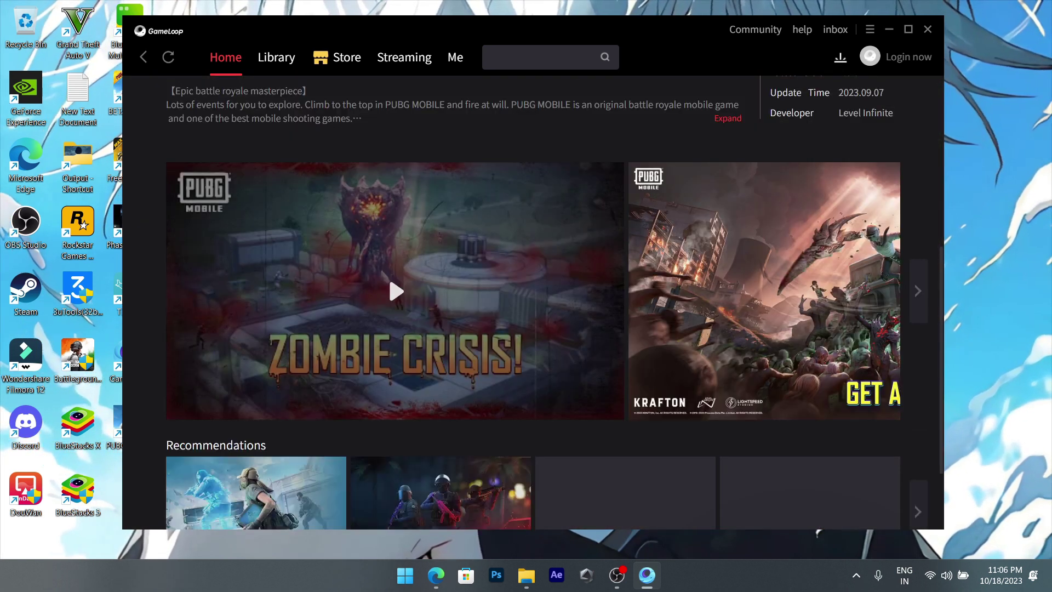
{"action": "scroll", "coordinate": [533, 301], "scroll_direction": "down", "scroll_amount": 2}
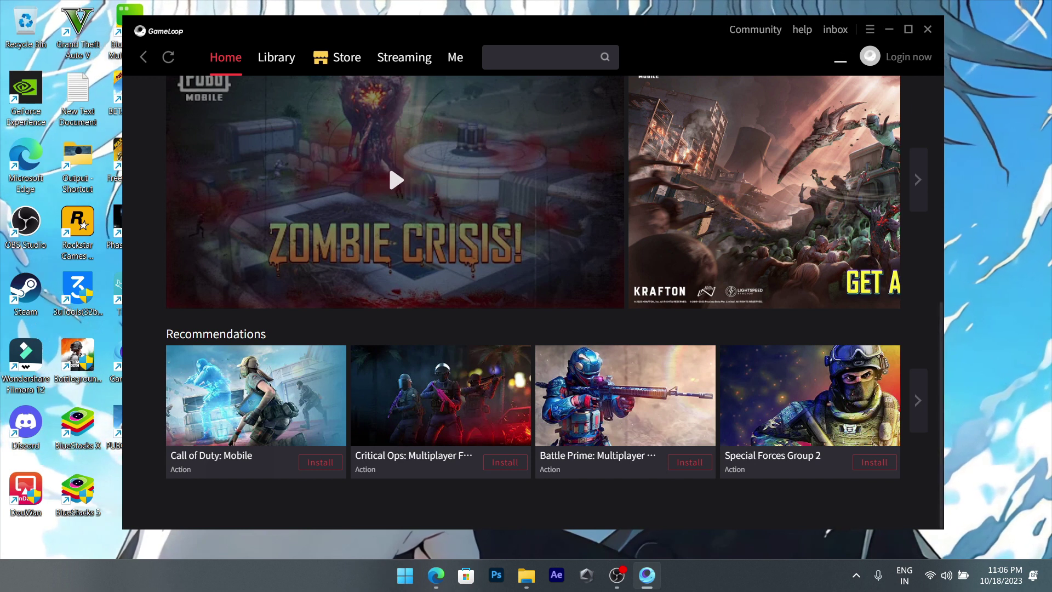
{"action": "scroll", "coordinate": [533, 301], "scroll_direction": "up", "scroll_amount": 4}
{"action": "scroll", "coordinate": [533, 301], "scroll_direction": "up", "scroll_amount": 2}
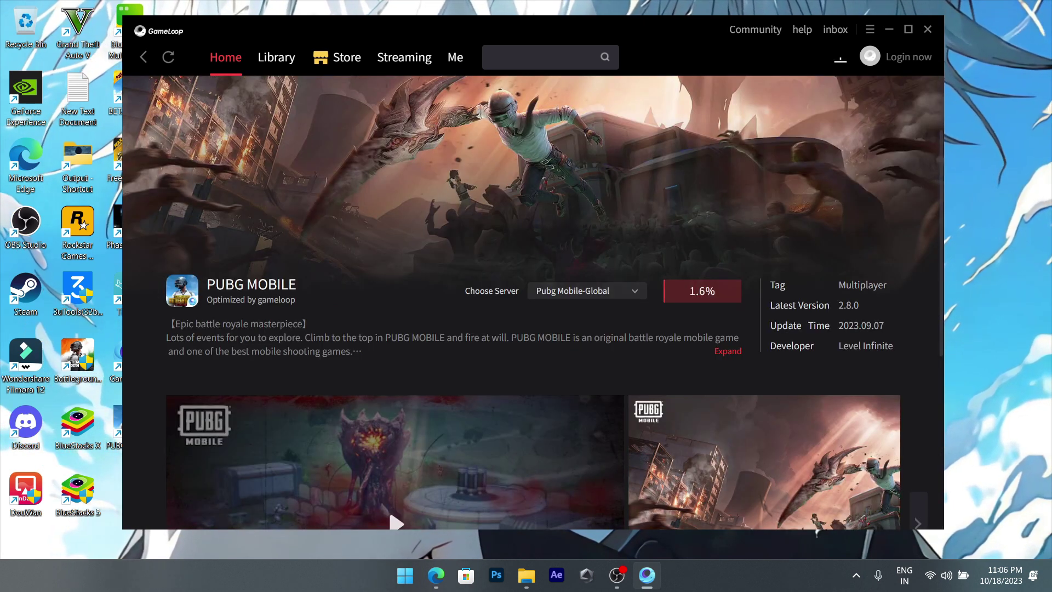
{"action": "left_click", "coordinate": [840, 59]}
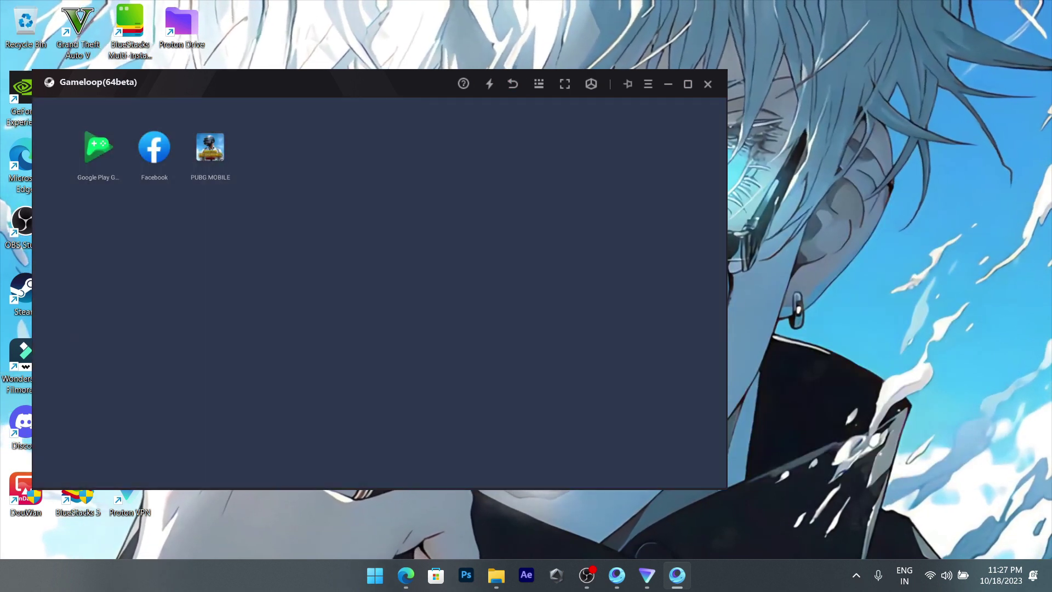
Move the Gameloop(64beta) window toward the middle of the desktop and switch to Proton VPN
{"action": "left_click_drag", "start_coordinate": [278, 84], "coordinate": [436, 88]}
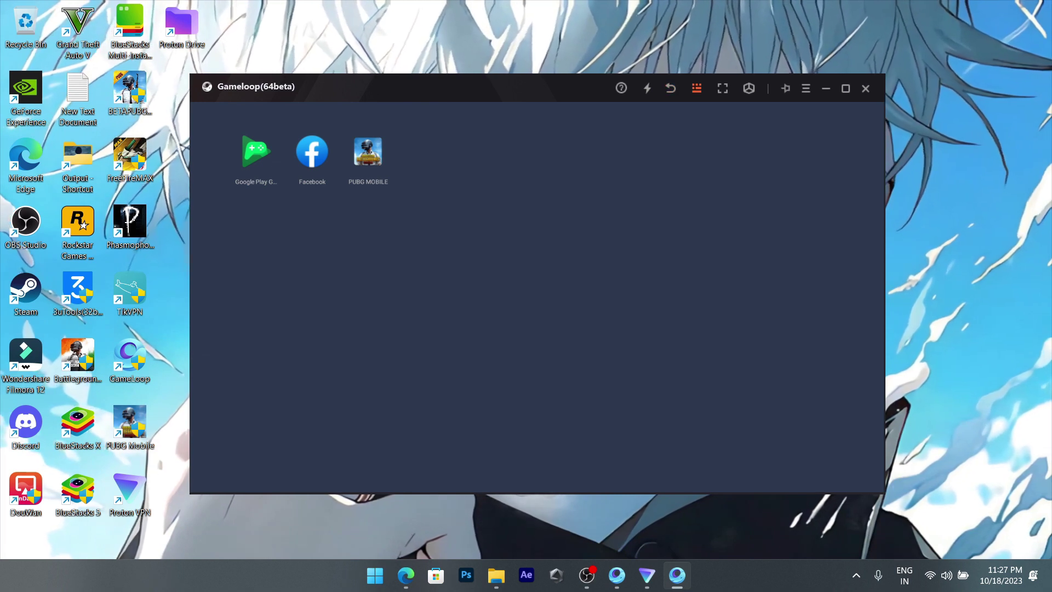
{"action": "left_click", "coordinate": [696, 88]}
{"action": "left_click", "coordinate": [635, 322]}
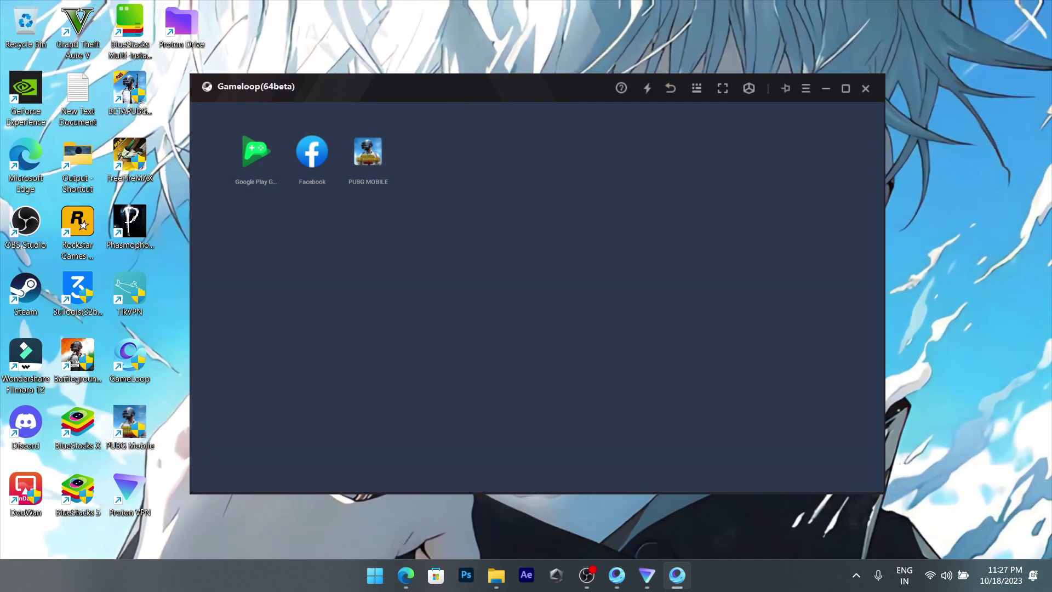
{"action": "left_click", "coordinate": [647, 575]}
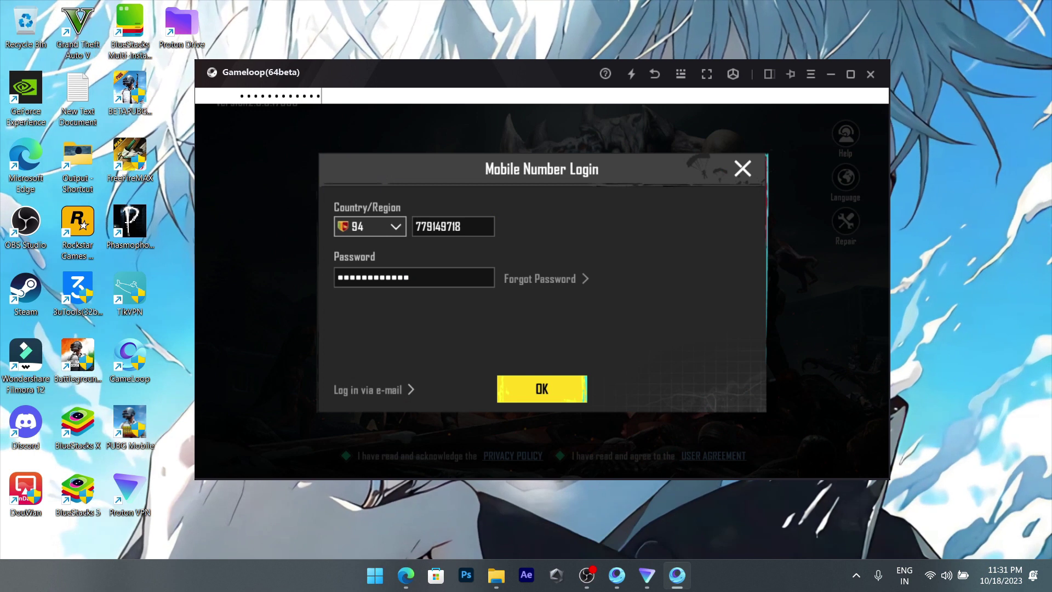
Re-enter the account password in the Mobile Number Login form and acknowledge the emulator notice
{"action": "key", "text": "BackSpace"}
{"action": "key", "text": "BackSpace"}
{"action": "key", "text": "BackSpace"}
{"action": "key", "text": "BackSpace"}
{"action": "key", "text": "BackSpace"}
{"action": "key", "text": "BackSpace"}
{"action": "key", "text": "BackSpace"}
{"action": "key", "text": "BackSpace"}
{"action": "type", "text": "A"}
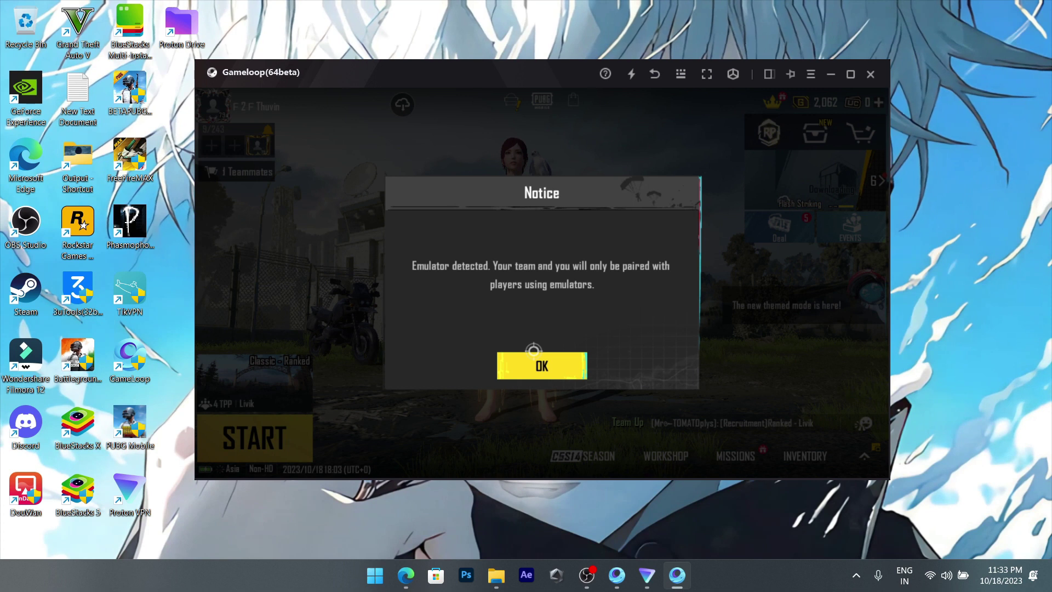
{"action": "left_click", "coordinate": [541, 365]}
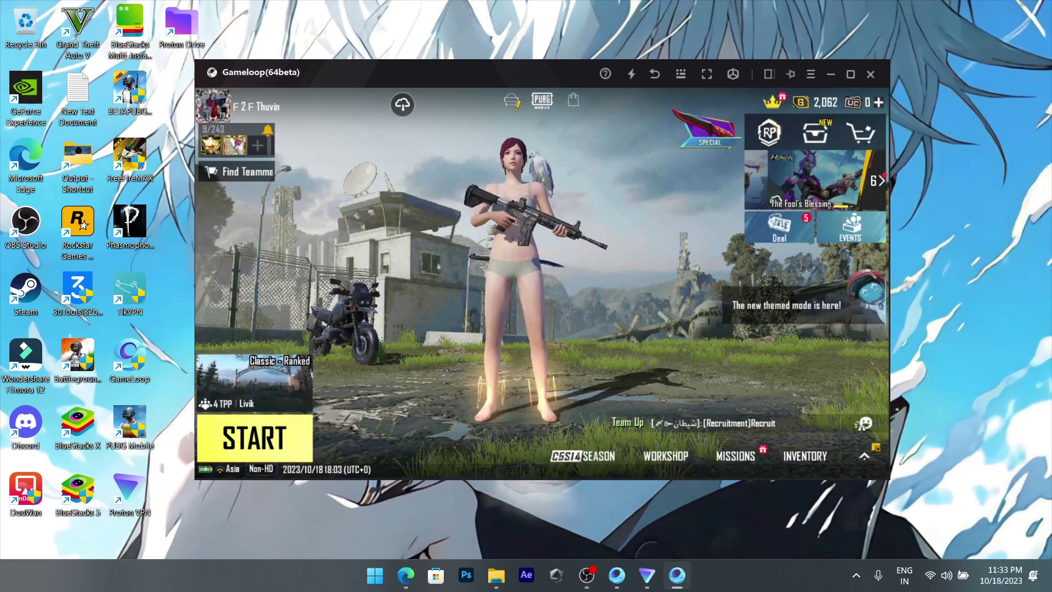
Switch the ranked Erangel map to its standard 8km × 8km mode and back to Zombie's Edge, and close the map selection
{"action": "left_click", "coordinate": [255, 383]}
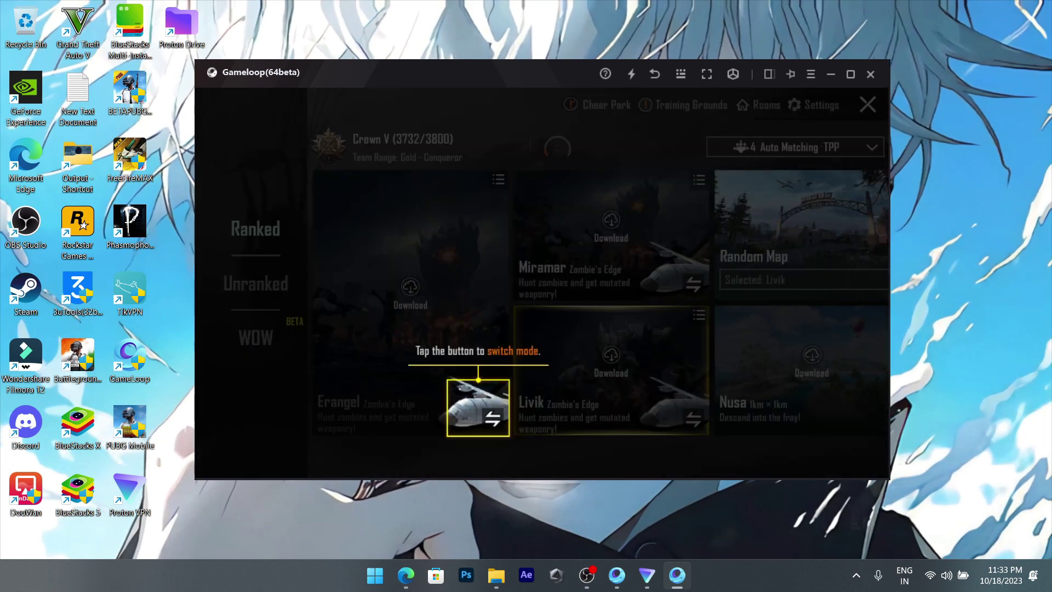
{"action": "left_click", "coordinate": [496, 430]}
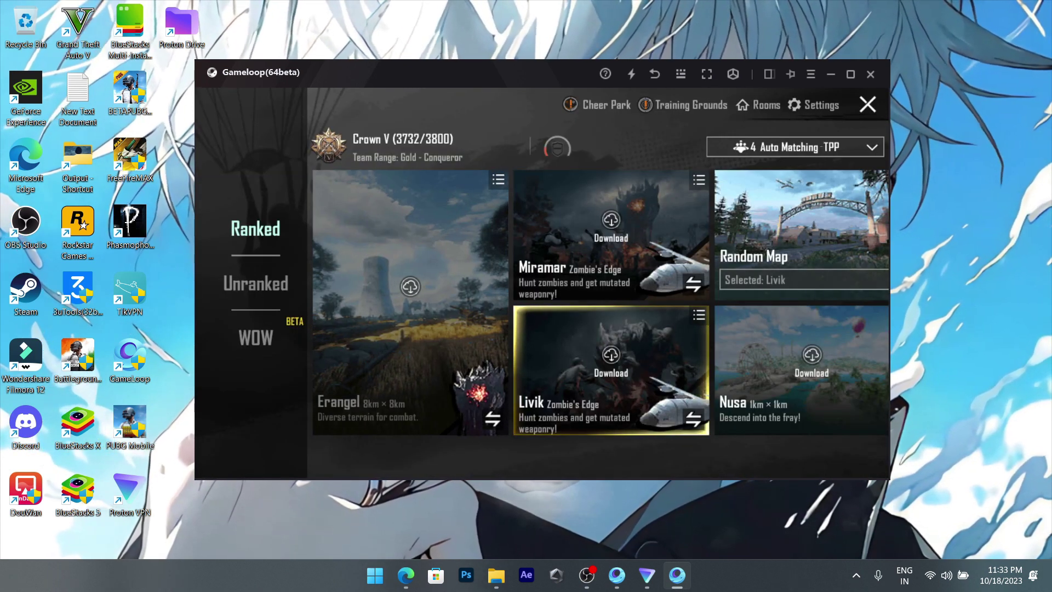
{"action": "left_click", "coordinate": [491, 420]}
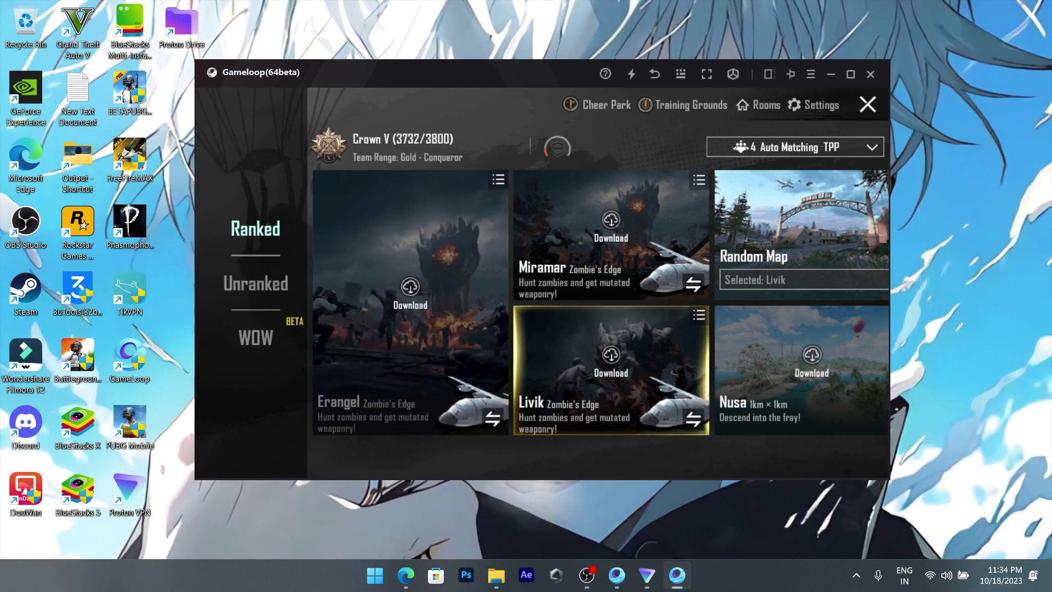
{"action": "left_click", "coordinate": [867, 104]}
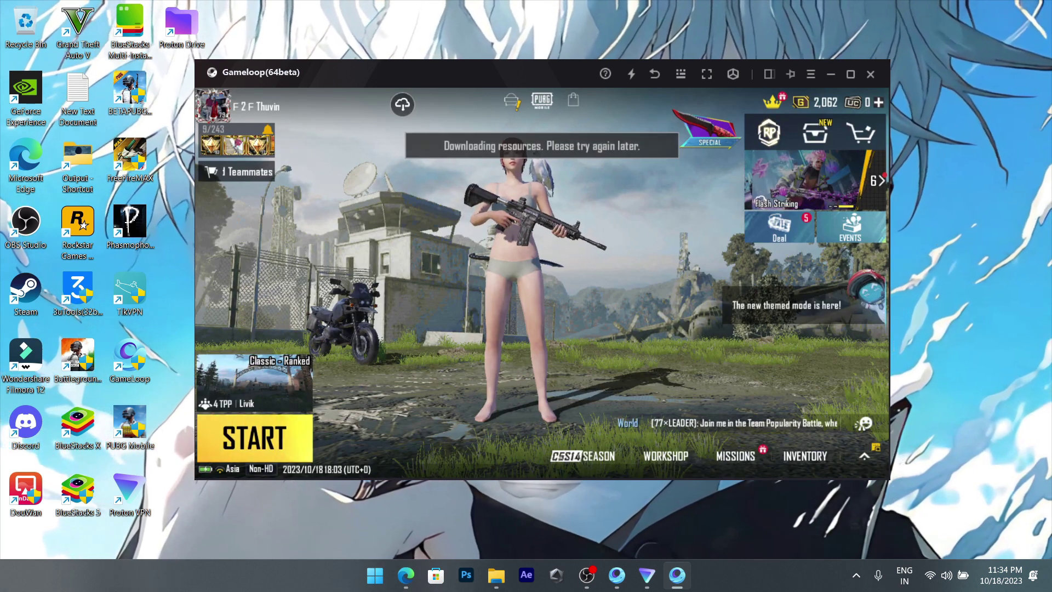
Apply Smooth graphics, 90 fps frame rate and Colorful style to the Combat screen in the game's graphics settings
{"action": "left_click", "coordinate": [865, 456]}
{"action": "left_click", "coordinate": [823, 147]}
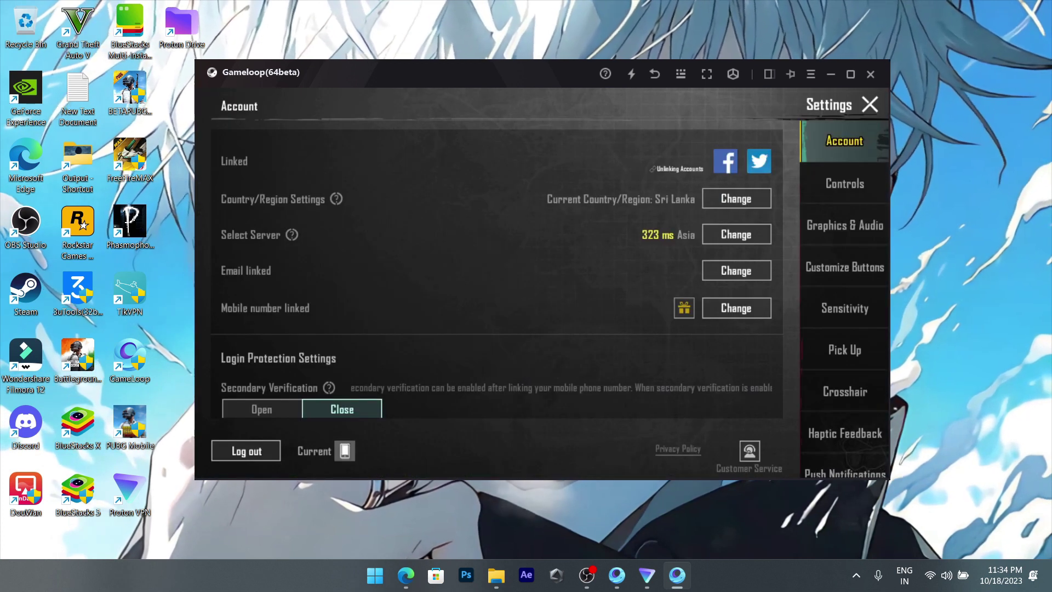
{"action": "left_click", "coordinate": [844, 183]}
{"action": "left_click", "coordinate": [844, 225]}
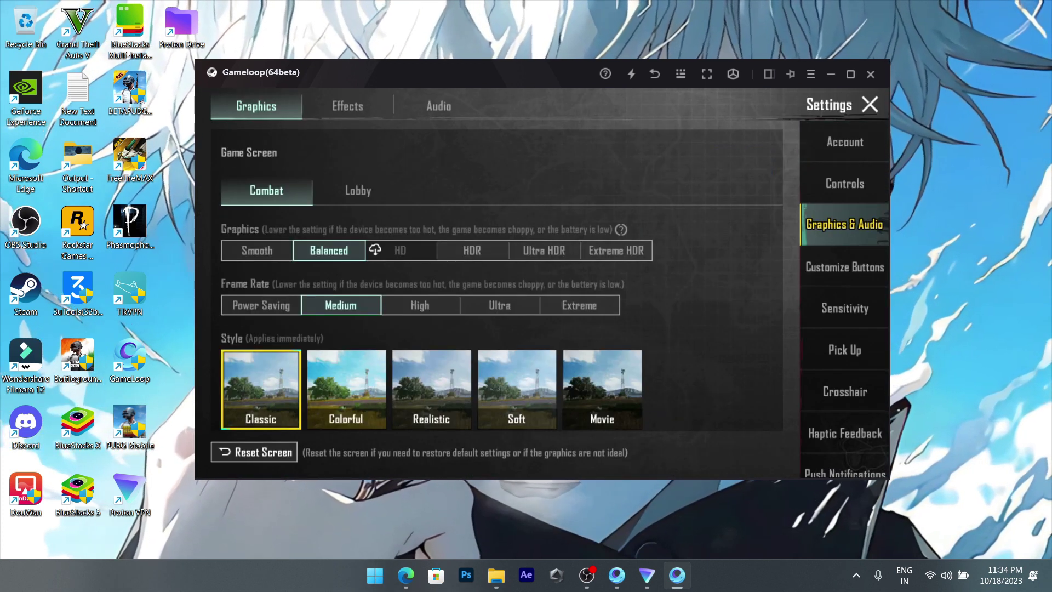
{"action": "left_click", "coordinate": [250, 250]}
{"action": "left_click", "coordinate": [650, 306]}
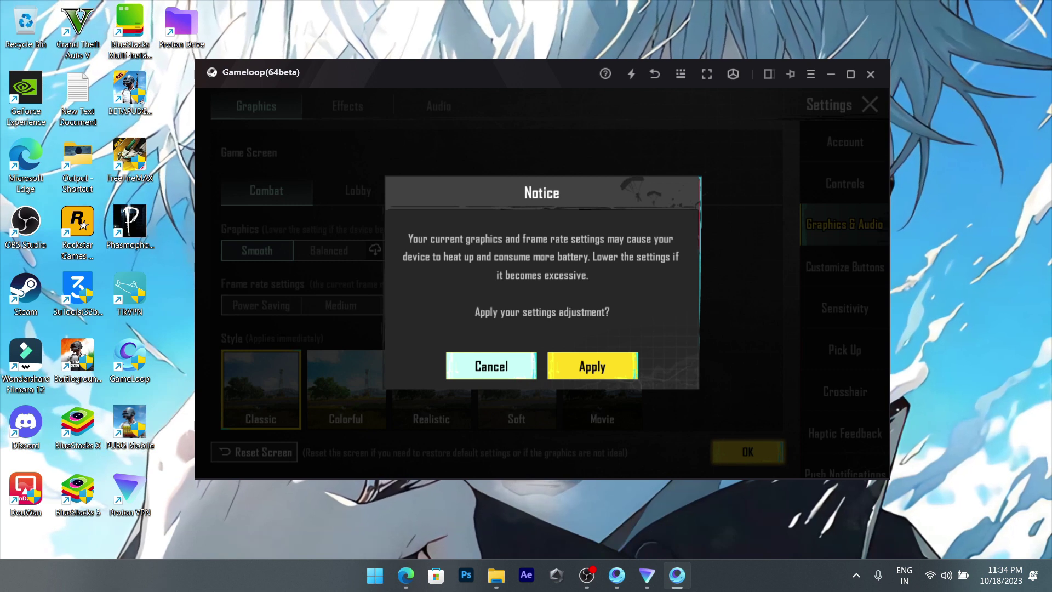
{"action": "left_click", "coordinate": [592, 366]}
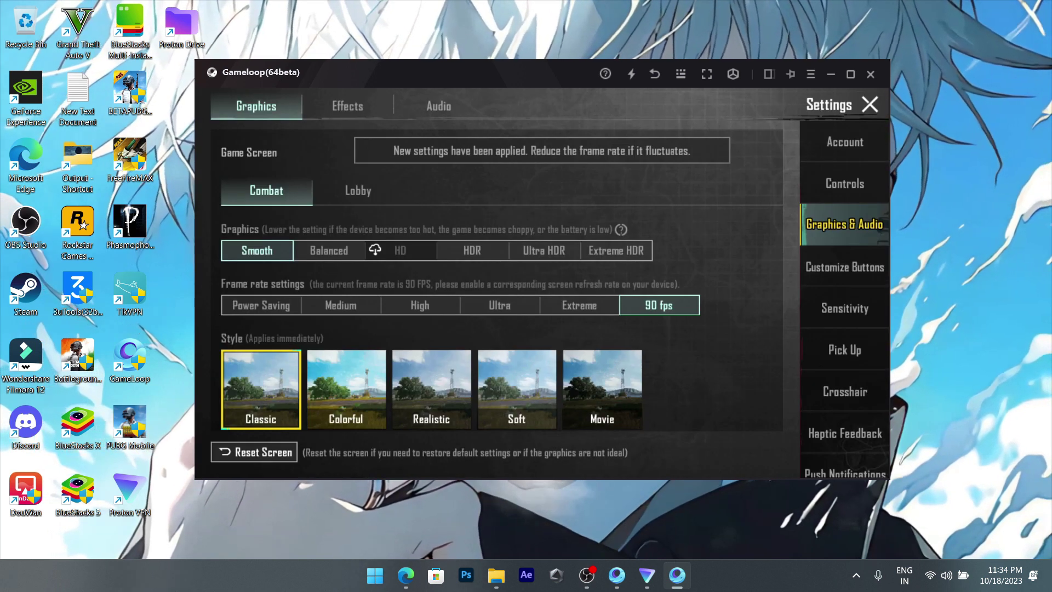
{"action": "left_click", "coordinate": [346, 389]}
{"action": "left_click", "coordinate": [748, 452]}
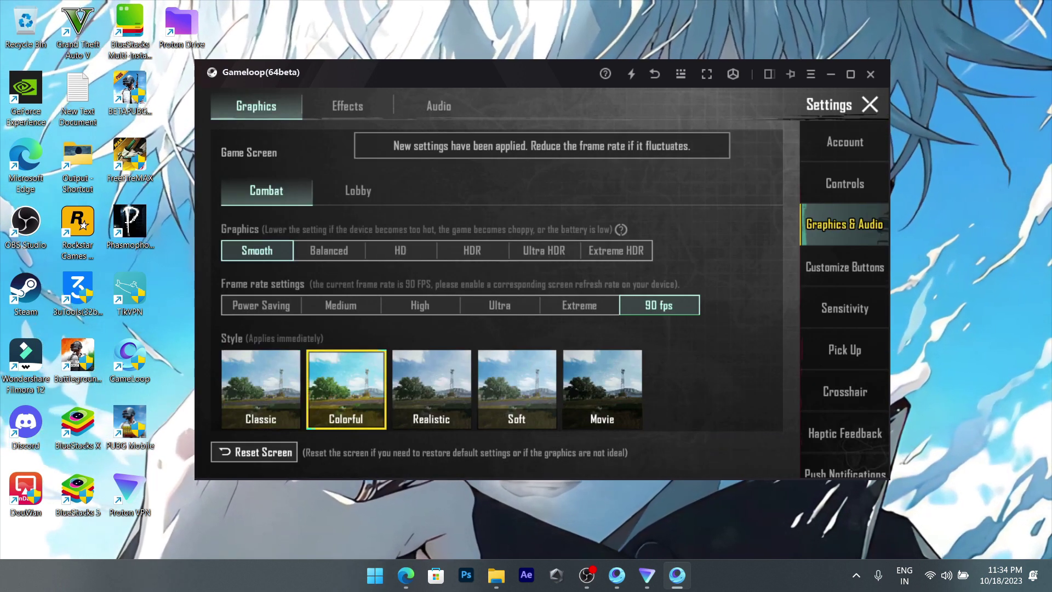
Apply Smooth graphics, 90 fps frame rate and Colorful style to the Lobby screen and close the game settings
{"action": "left_click", "coordinate": [331, 186]}
{"action": "left_click", "coordinate": [257, 250]}
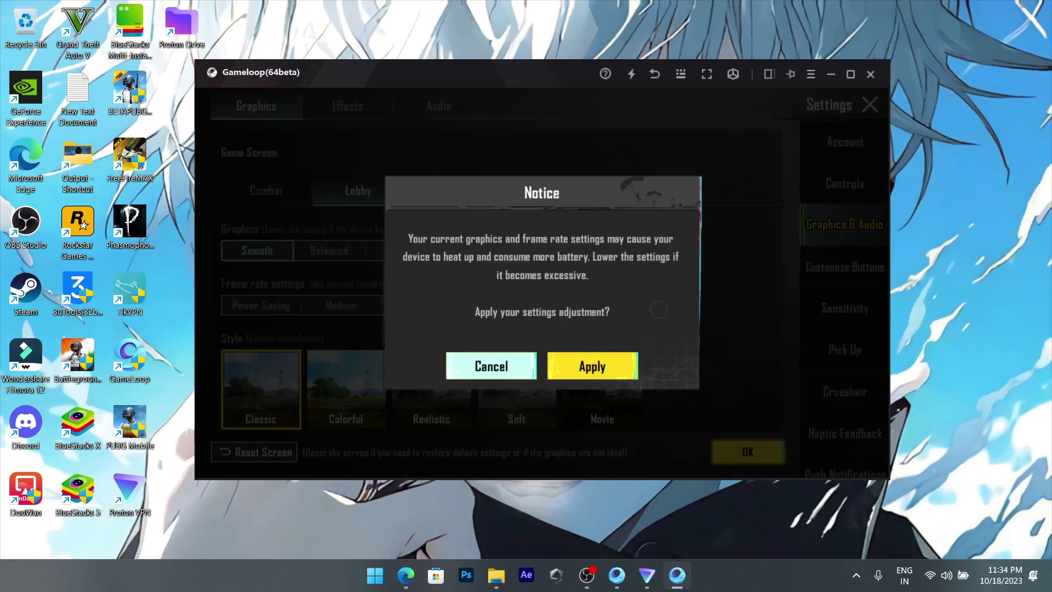
{"action": "left_click", "coordinate": [592, 366]}
{"action": "left_click", "coordinate": [346, 389]}
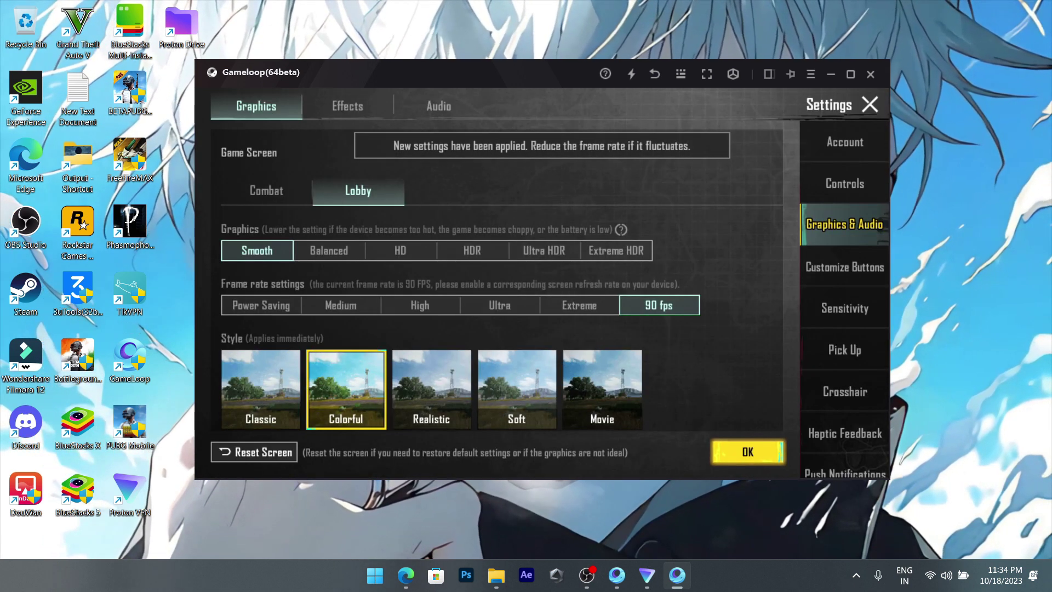
{"action": "left_click", "coordinate": [748, 452]}
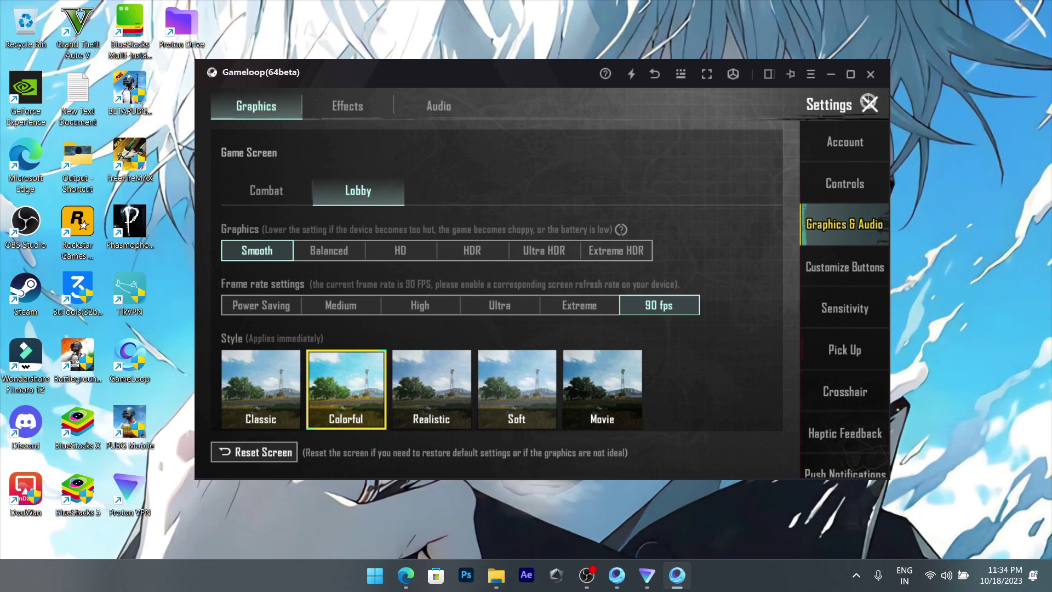
{"action": "left_click", "coordinate": [869, 104]}
{"action": "left_click", "coordinate": [577, 213]}
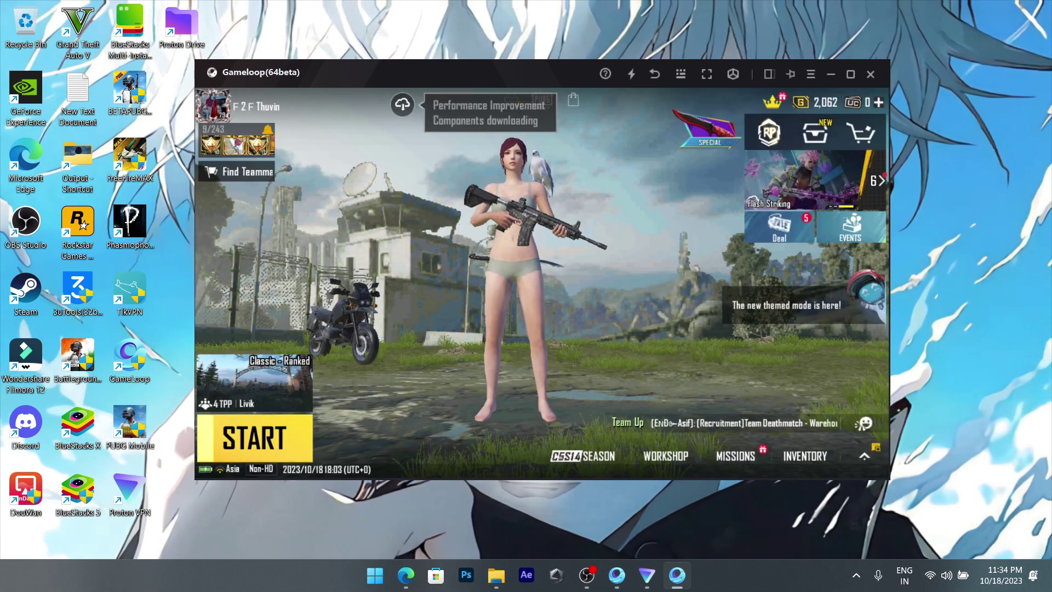
{"action": "left_click", "coordinate": [254, 384]}
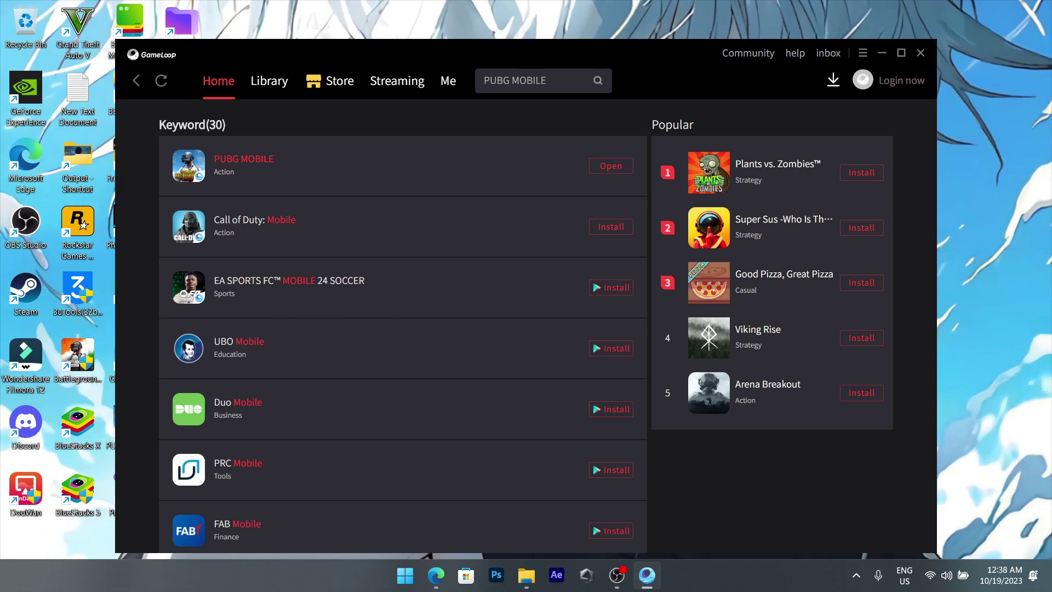
Open GameLoop's settings and review the Basic options down to Country/District
{"action": "left_click", "coordinate": [862, 52]}
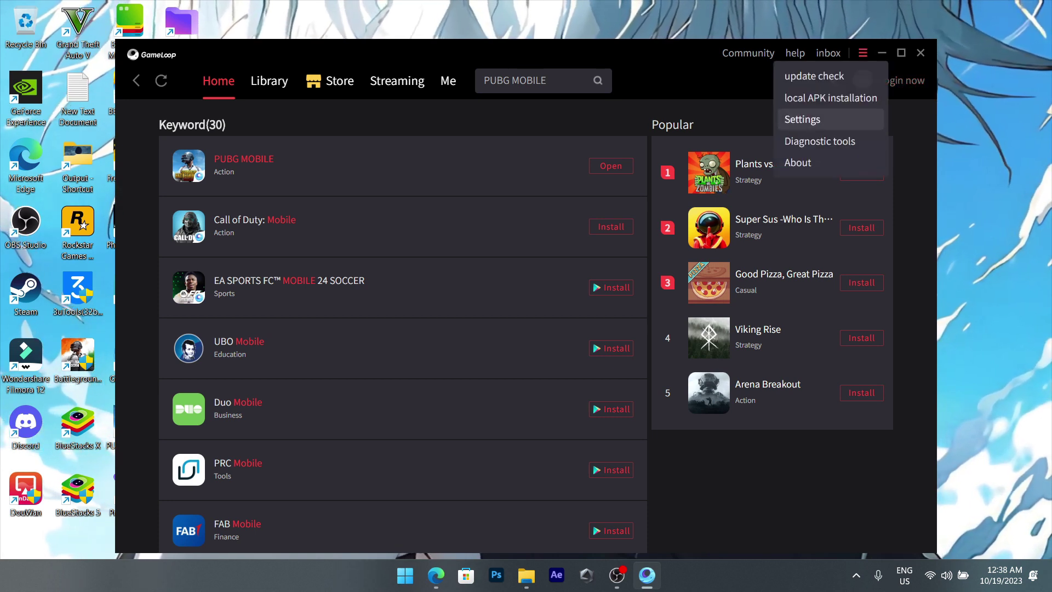
{"action": "left_click", "coordinate": [801, 117]}
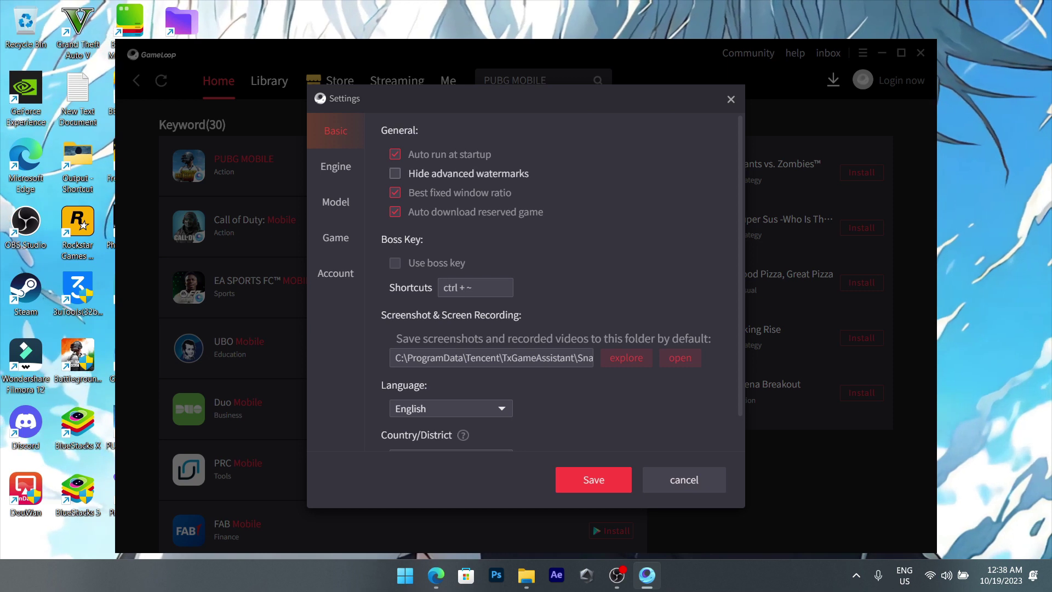
{"action": "scroll", "coordinate": [466, 213], "scroll_direction": "down", "scroll_amount": 1}
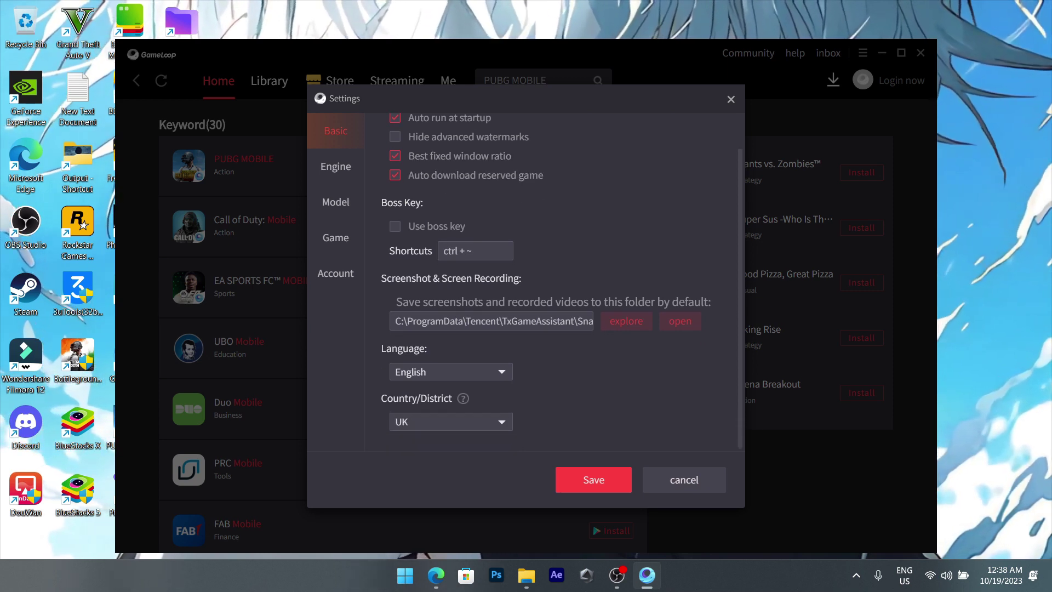
Keep Anti-aliasing set to Off in GameLoop's Engine settings
{"action": "left_click", "coordinate": [335, 166]}
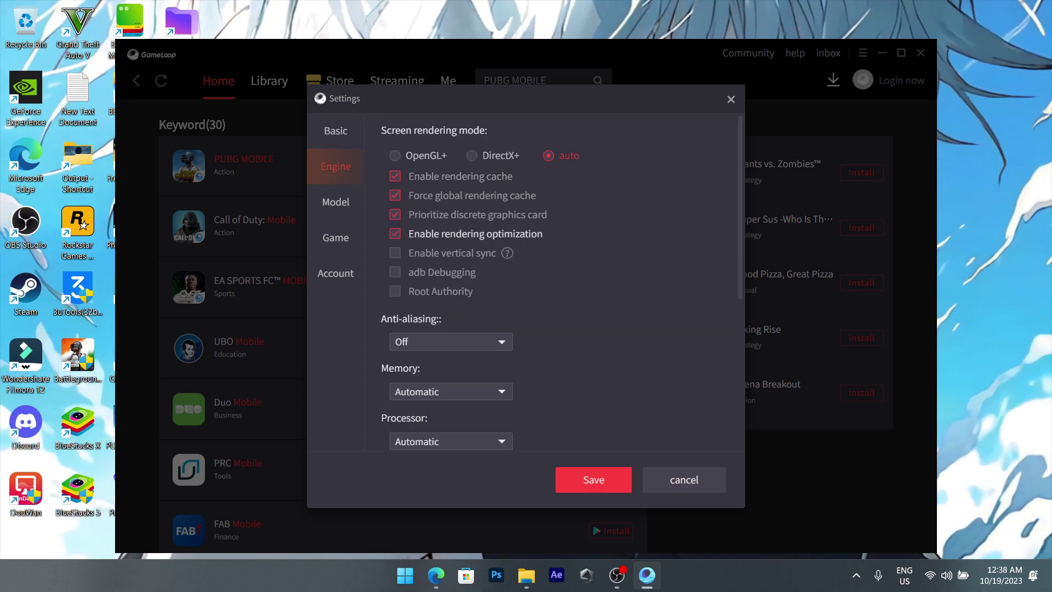
{"action": "left_click", "coordinate": [438, 341]}
{"action": "scroll", "coordinate": [451, 351], "scroll_direction": "down", "scroll_amount": 1}
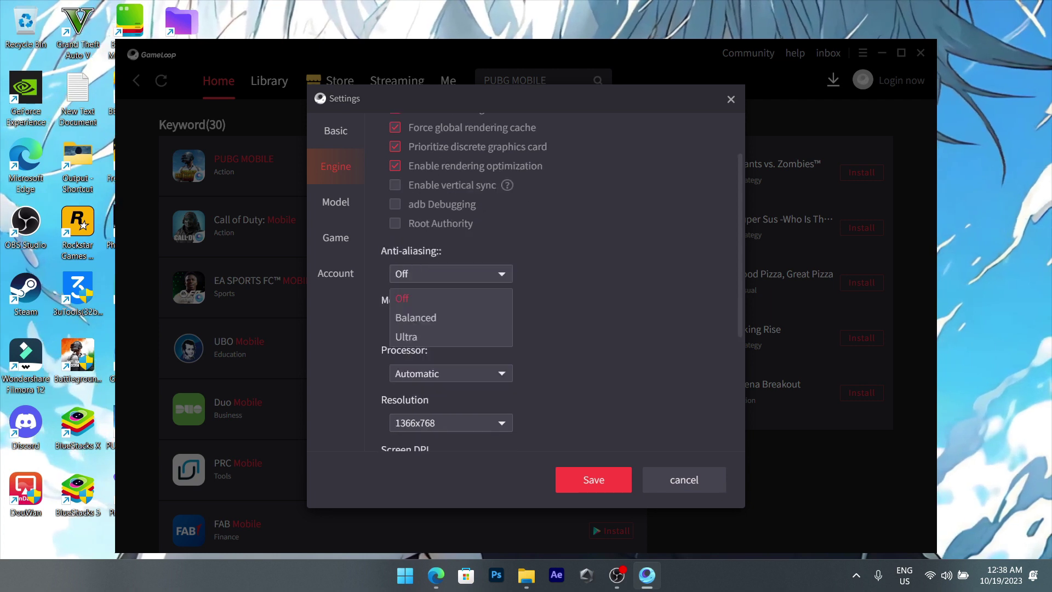
{"action": "left_click", "coordinate": [446, 297]}
Set the emulator's Memory to 8192M in the Engine settings
{"action": "left_click", "coordinate": [451, 323]}
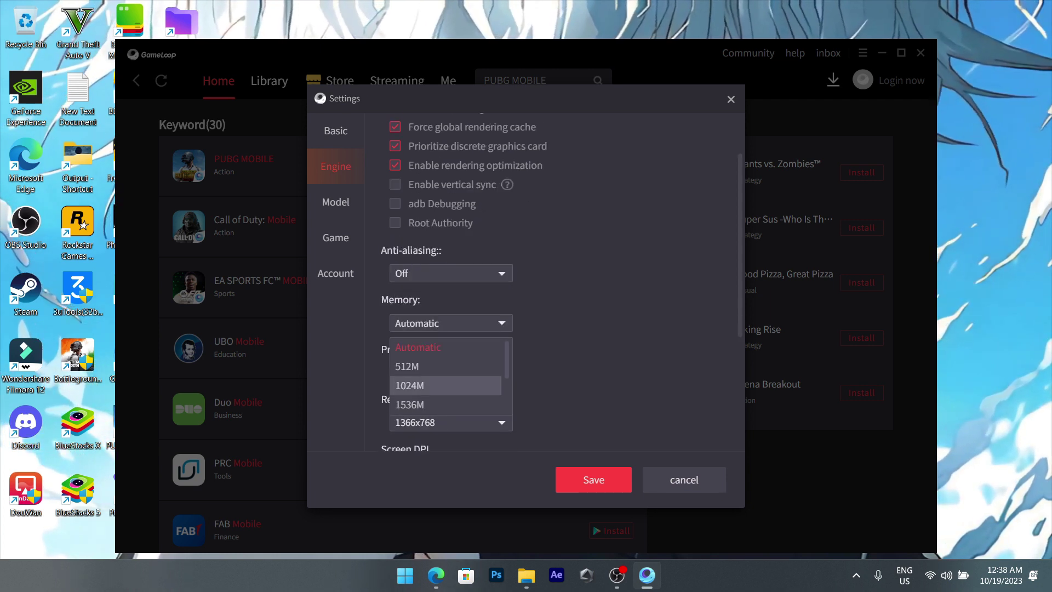
{"action": "scroll", "coordinate": [445, 362], "scroll_direction": "down", "scroll_amount": 1}
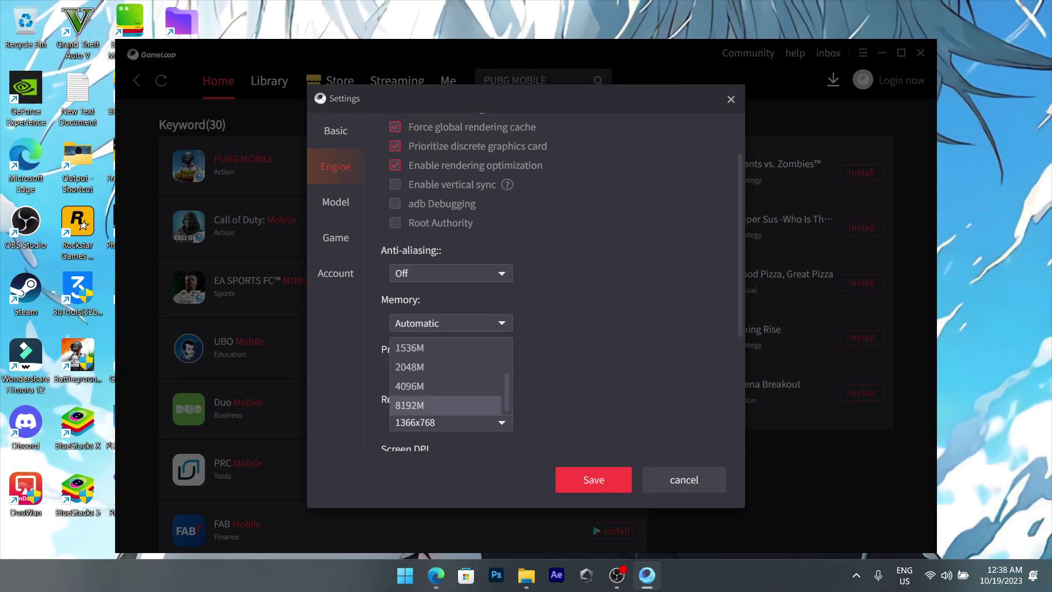
{"action": "left_click", "coordinate": [445, 405]}
{"action": "left_click", "coordinate": [451, 323]}
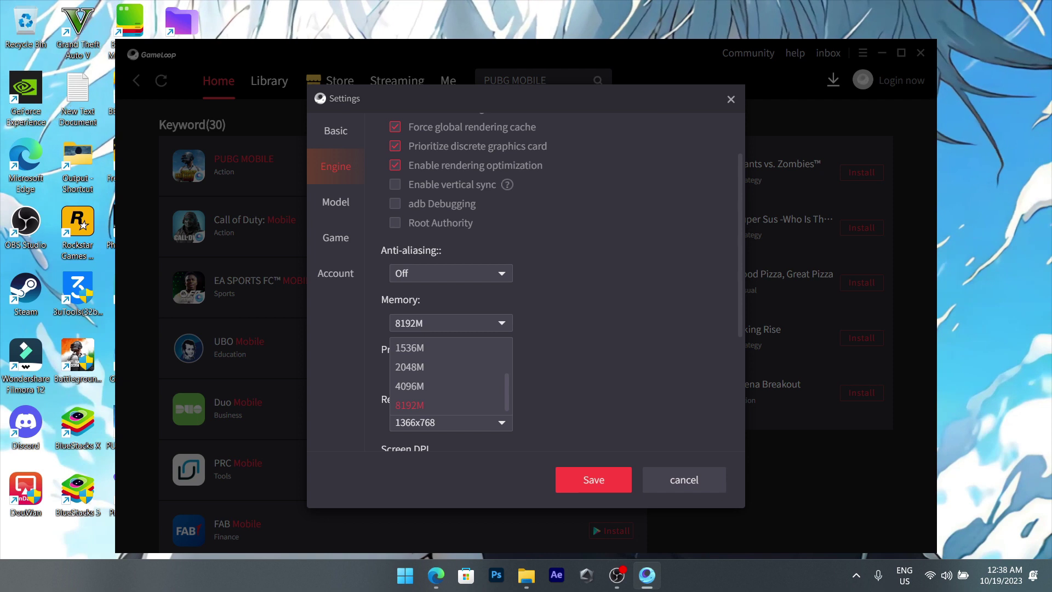
{"action": "left_click", "coordinate": [445, 405]}
Set the Processor option to 4 in the Engine settings
{"action": "left_click", "coordinate": [450, 373]}
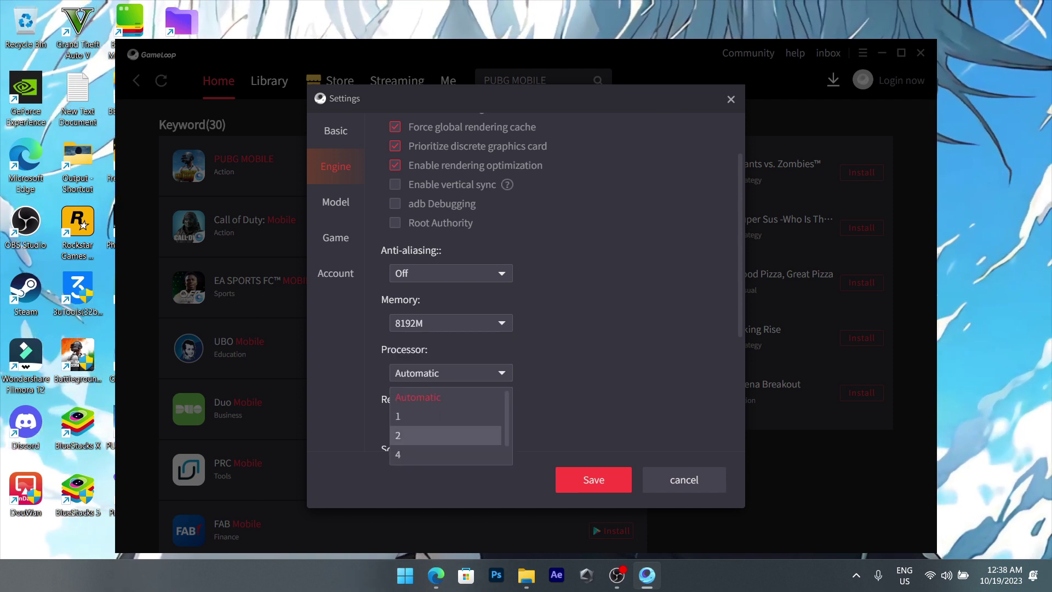
{"action": "left_click", "coordinate": [416, 454]}
{"action": "scroll", "coordinate": [445, 417], "scroll_direction": "down", "scroll_amount": 1}
{"action": "left_click", "coordinate": [445, 436]}
Set the emulator's Resolution to 1920x1080 in the Engine settings
{"action": "left_click", "coordinate": [450, 423]}
{"action": "scroll", "coordinate": [445, 466], "scroll_direction": "down", "scroll_amount": 3}
{"action": "scroll", "coordinate": [445, 466], "scroll_direction": "up", "scroll_amount": 3}
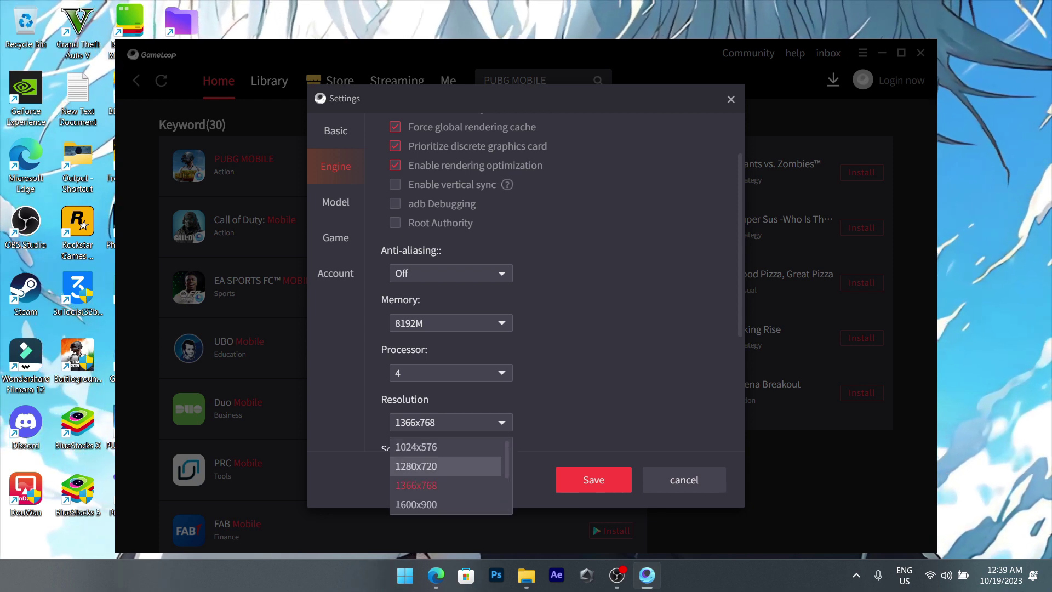
{"action": "scroll", "coordinate": [445, 466], "scroll_direction": "down", "scroll_amount": 3}
{"action": "left_click", "coordinate": [445, 466]}
Set Screen DPI to 320 and keep the resolution at 1920x1080
{"action": "scroll", "coordinate": [561, 282], "scroll_direction": "down", "scroll_amount": 3}
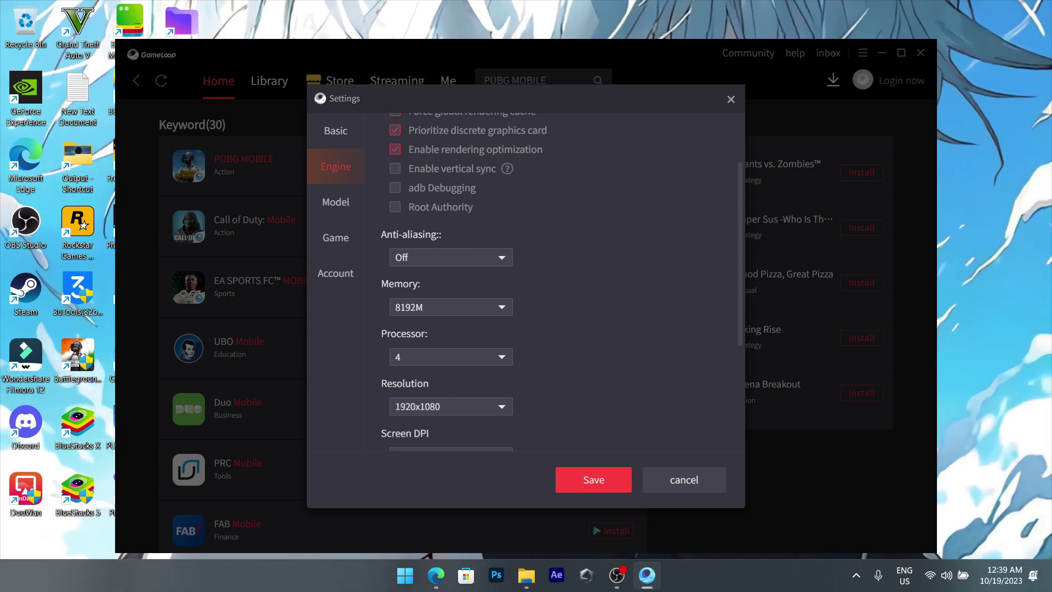
{"action": "left_click", "coordinate": [451, 404]}
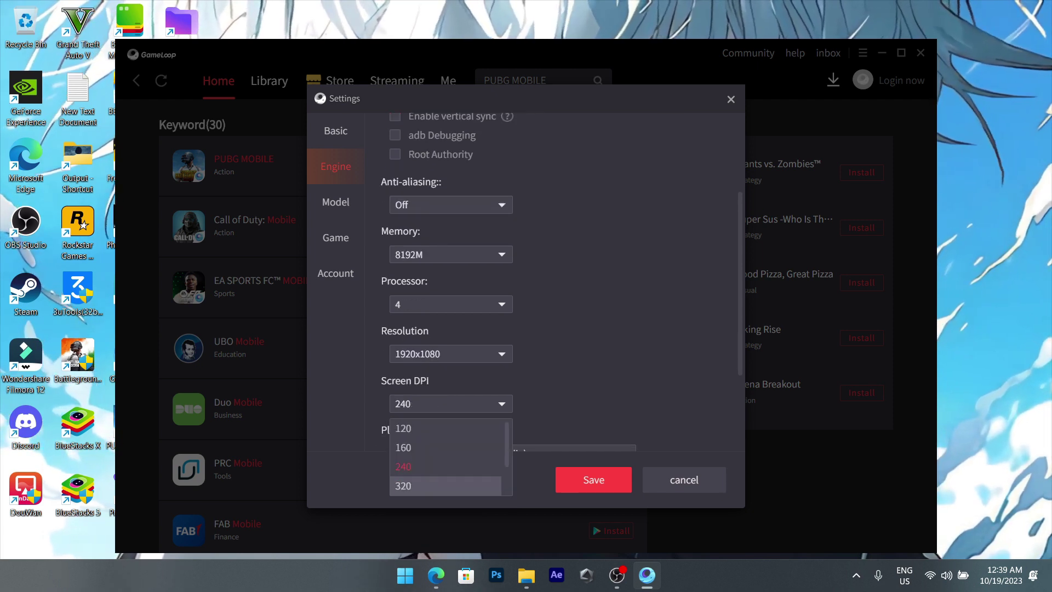
{"action": "left_click", "coordinate": [403, 486]}
{"action": "scroll", "coordinate": [445, 383], "scroll_direction": "down", "scroll_amount": 2}
{"action": "left_click", "coordinate": [451, 286]}
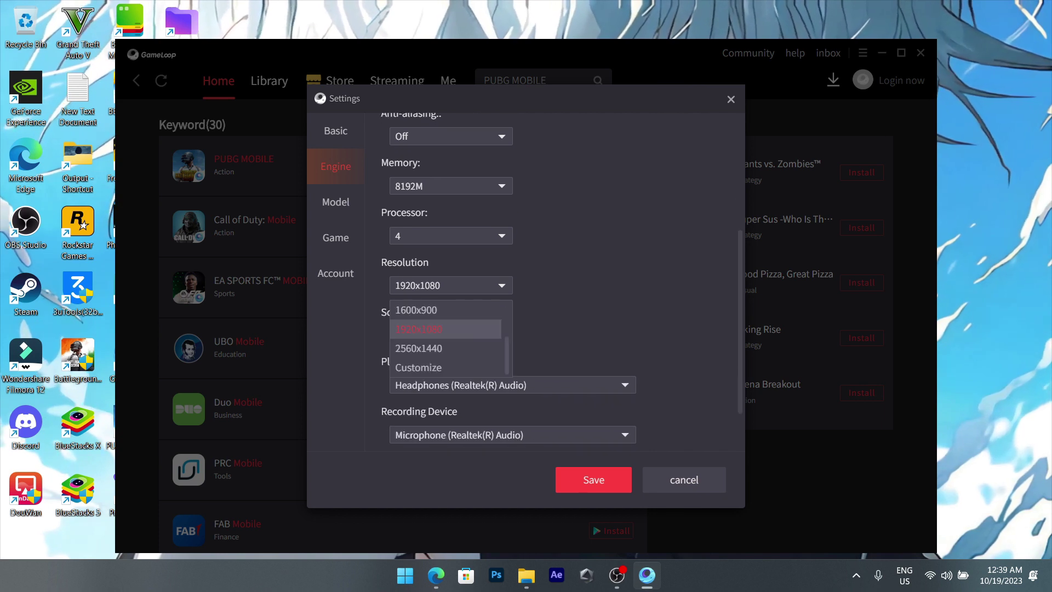
{"action": "left_click", "coordinate": [451, 285]}
Keep the Realtek headphones and microphone as audio devices, with WaveOut as the Audio Channel
{"action": "scroll", "coordinate": [547, 301], "scroll_direction": "down", "scroll_amount": 3}
{"action": "left_click", "coordinate": [471, 322]}
{"action": "left_click", "coordinate": [466, 385]}
{"action": "left_click", "coordinate": [450, 422]}
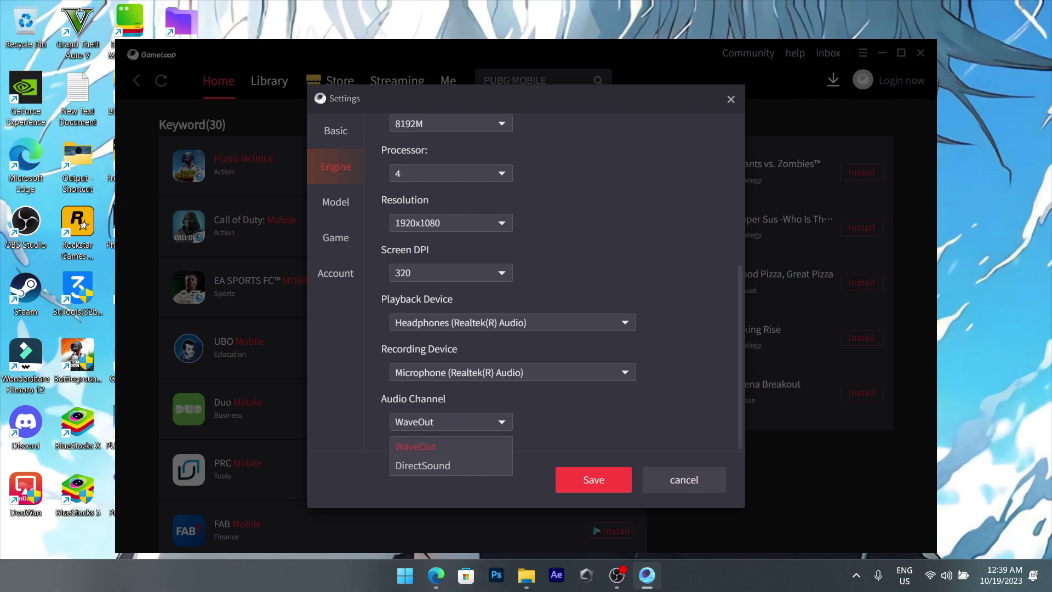
{"action": "left_click", "coordinate": [451, 447]}
Set the custom mobile phone model to Common model with Asus ROG 2
{"action": "left_click", "coordinate": [335, 203]}
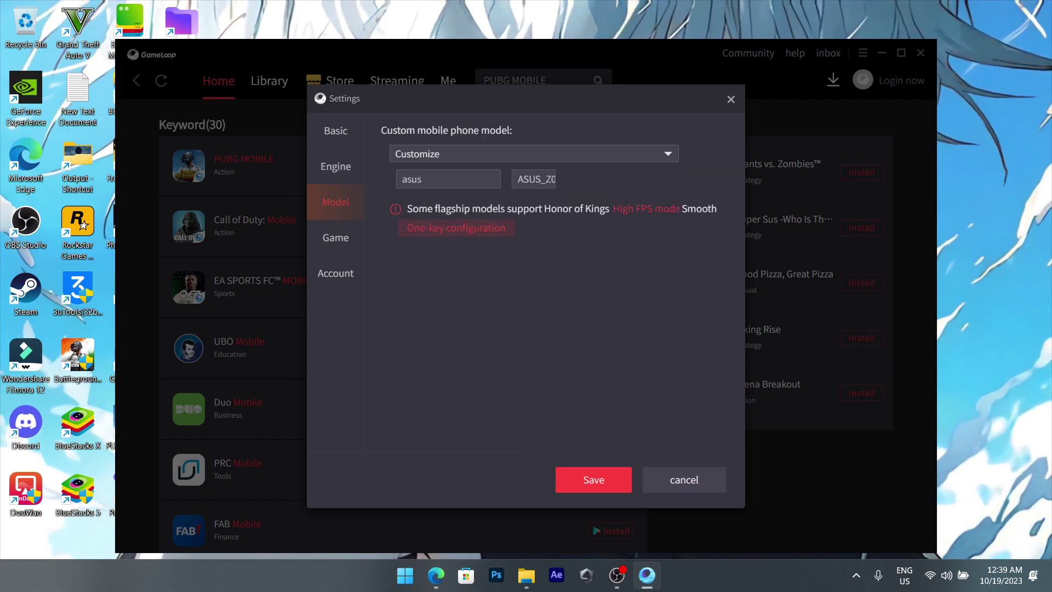
{"action": "left_click", "coordinate": [534, 154]}
{"action": "left_click", "coordinate": [534, 197]}
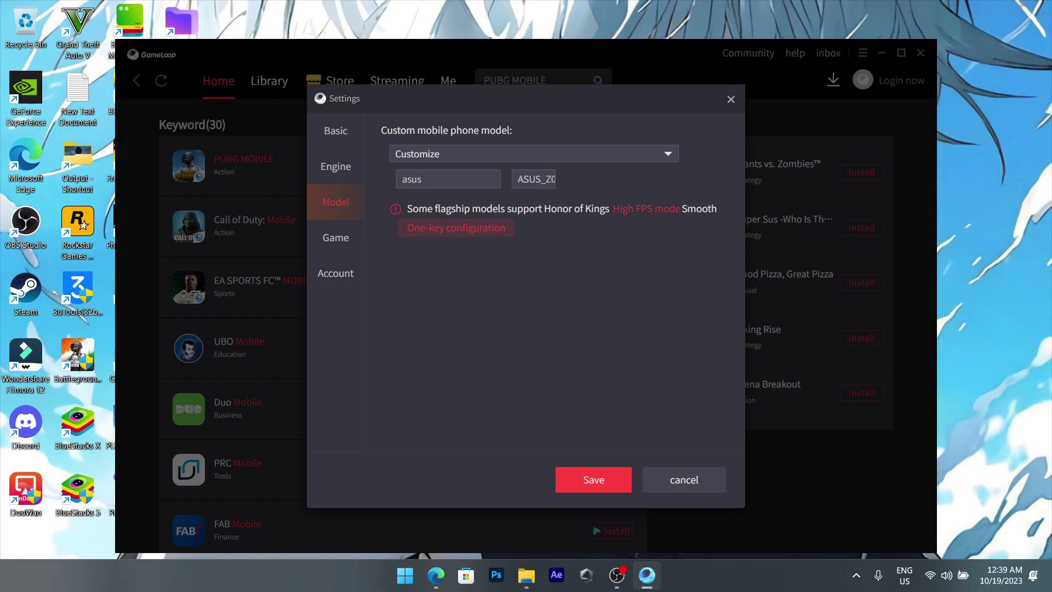
{"action": "left_click", "coordinate": [456, 228]}
{"action": "left_click", "coordinate": [534, 178]}
{"action": "left_click", "coordinate": [533, 154]}
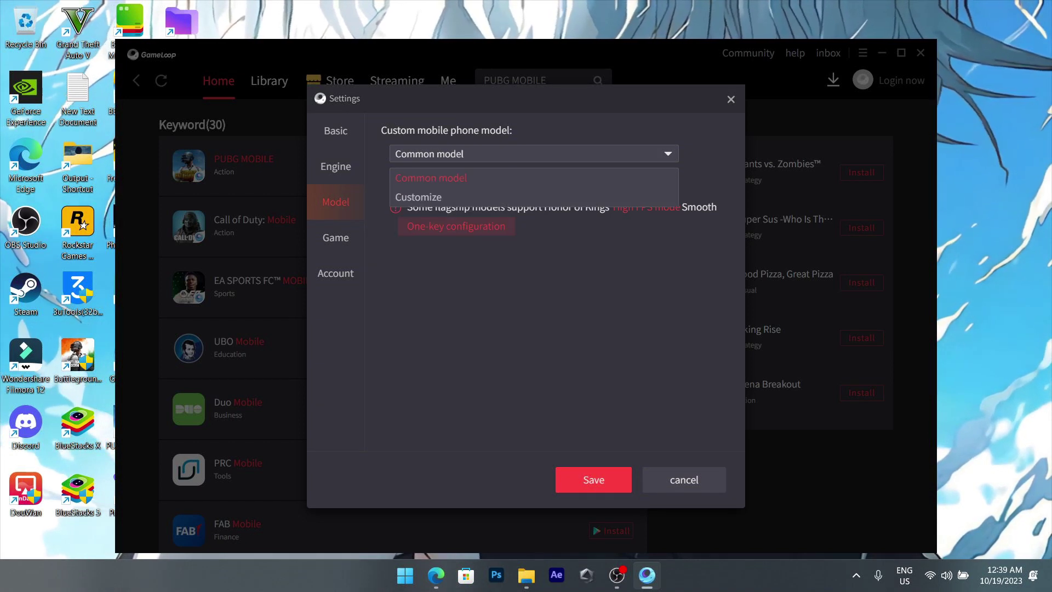
{"action": "left_click", "coordinate": [534, 154]}
{"action": "left_click", "coordinate": [534, 154]}
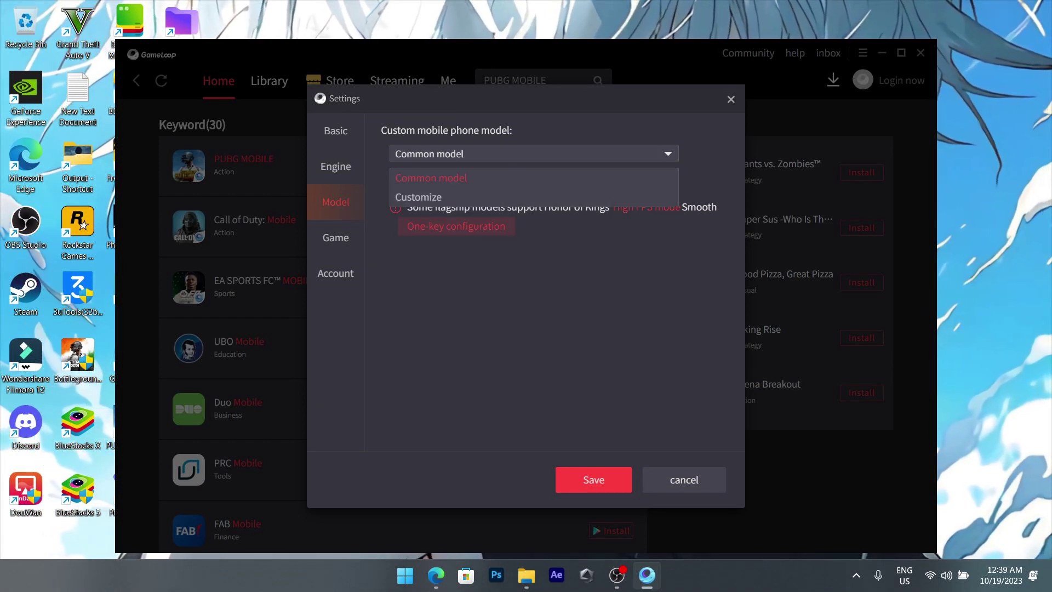
{"action": "left_click", "coordinate": [533, 198]}
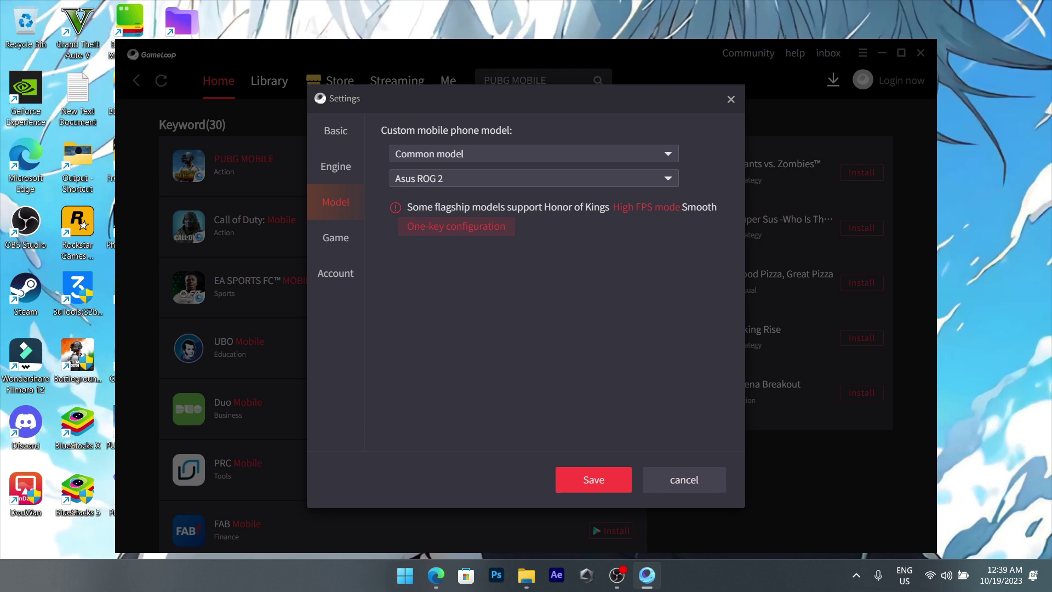
Set PUBG MOBILE's game definition to HD 1080P, Graphics Quality to Automatic and FPS to 60, and save the settings
{"action": "left_click", "coordinate": [335, 238]}
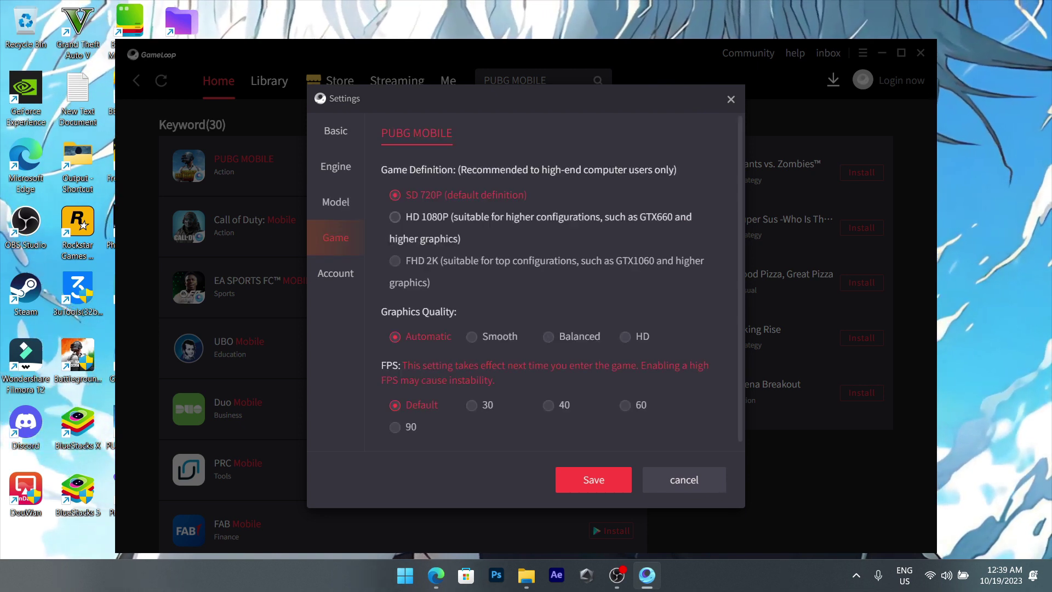
{"action": "left_click", "coordinate": [395, 217]}
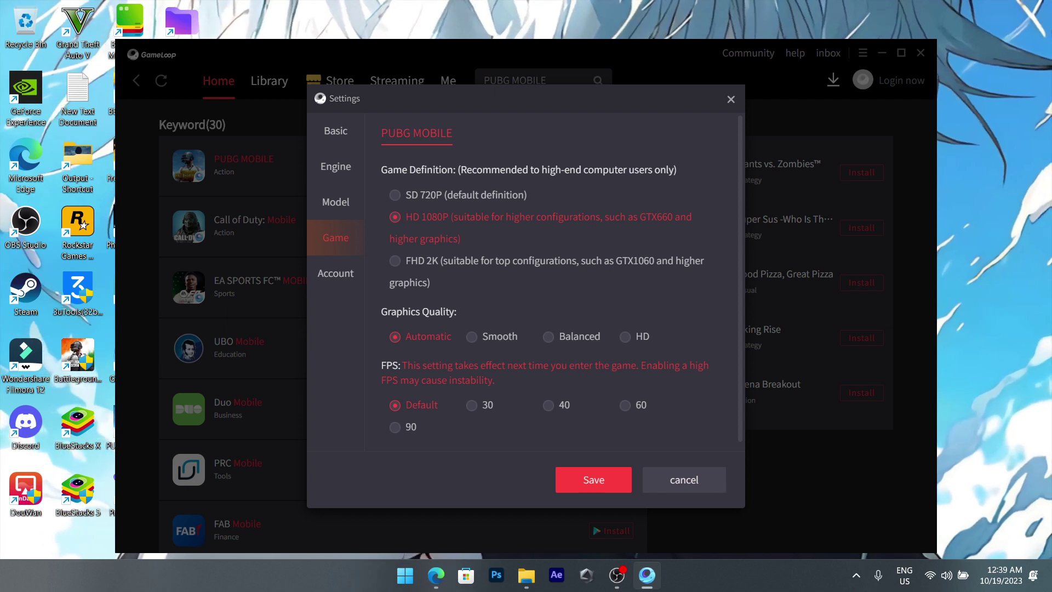
{"action": "left_click", "coordinate": [482, 336]}
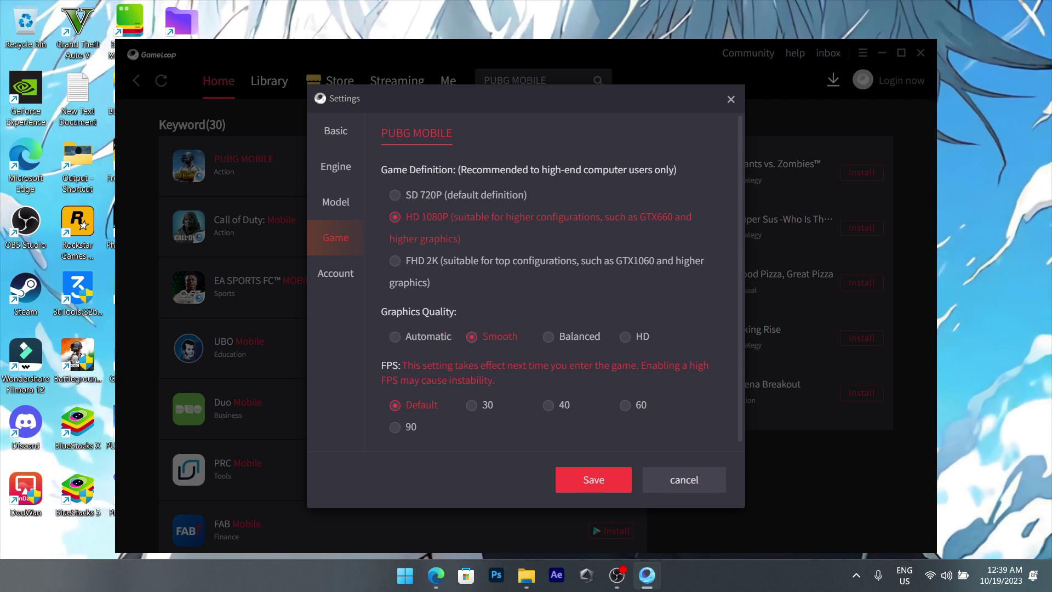
{"action": "left_click", "coordinate": [419, 336]}
{"action": "left_click", "coordinate": [410, 426]}
{"action": "left_click", "coordinate": [640, 406]}
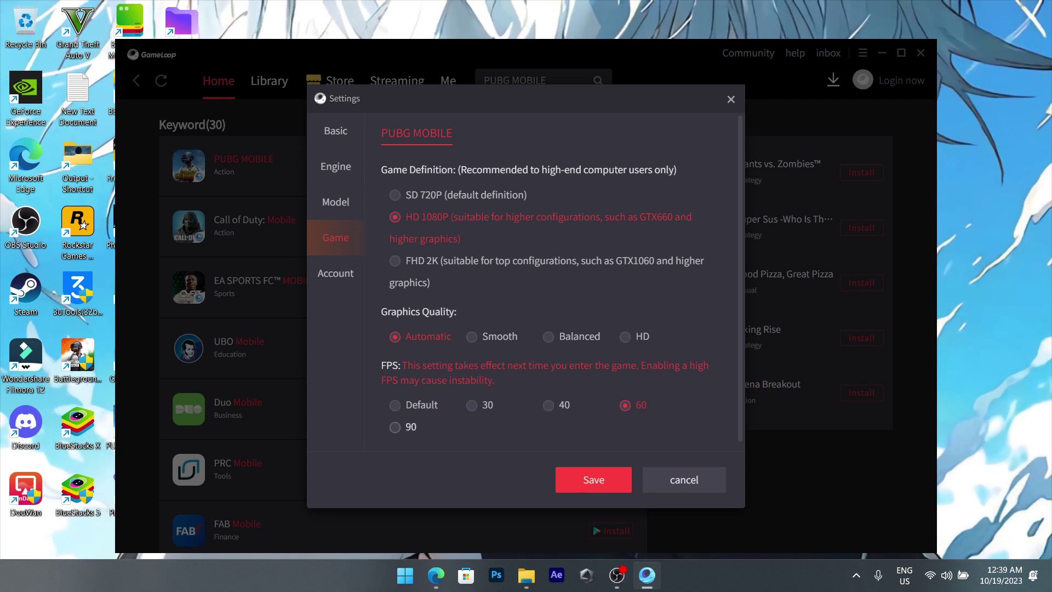
{"action": "left_click", "coordinate": [594, 479]}
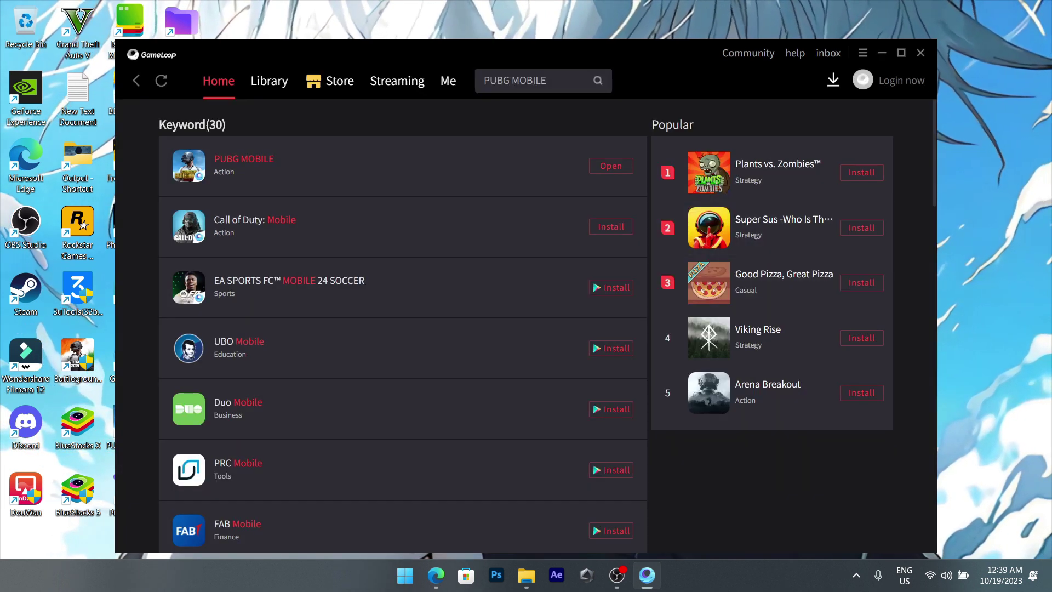
Launch PUBG MOBILE from the search results and close the GameLoop launcher window
{"action": "left_click", "coordinate": [610, 166]}
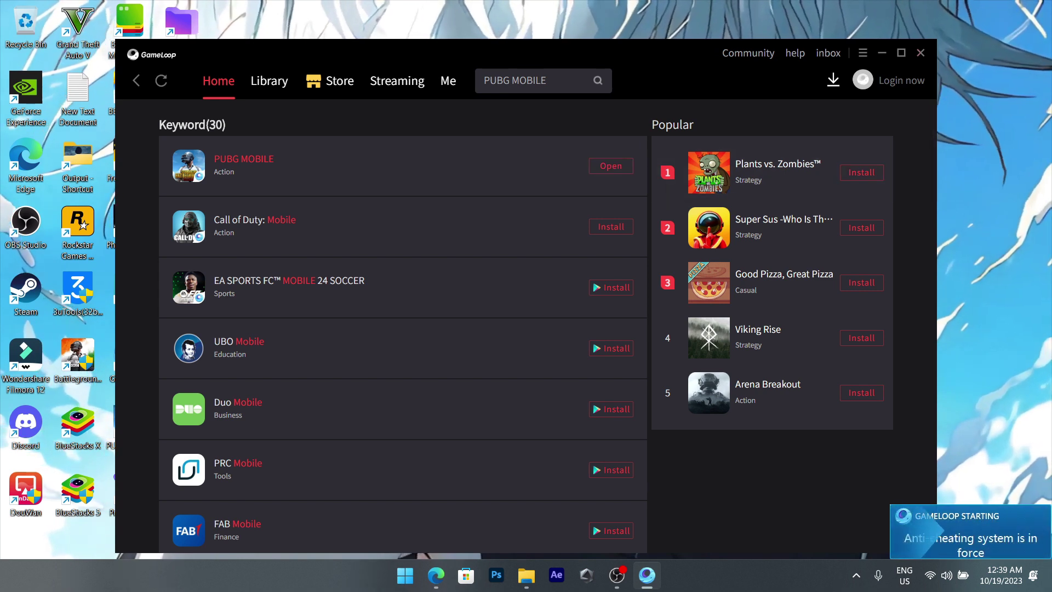
{"action": "left_click", "coordinate": [920, 53]}
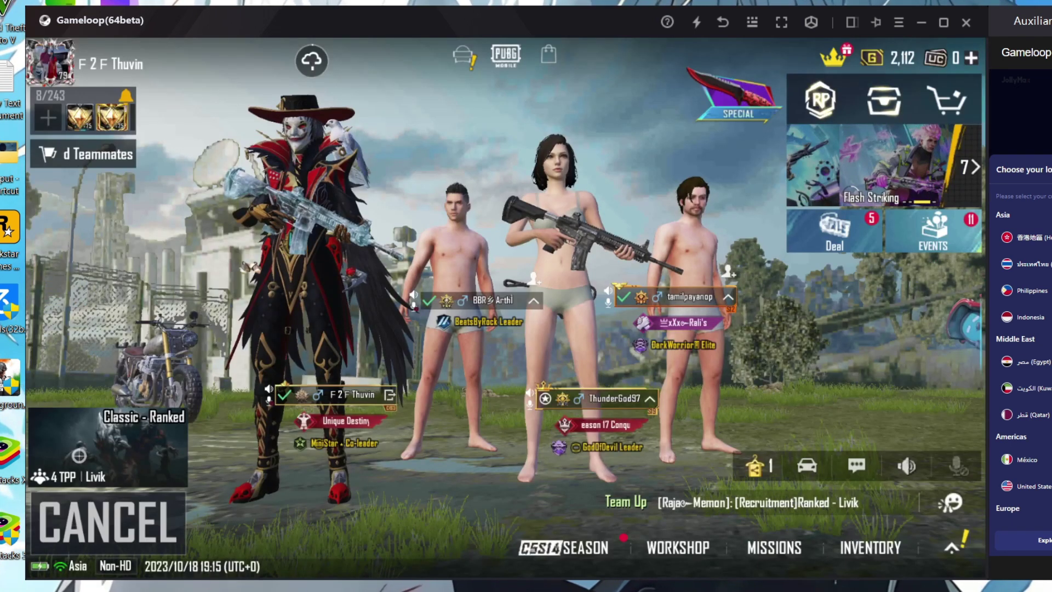
Open the match mode selection from the lobby and start downloading the Livik map resources
{"action": "left_click", "coordinate": [108, 447]}
{"action": "left_click", "coordinate": [599, 408]}
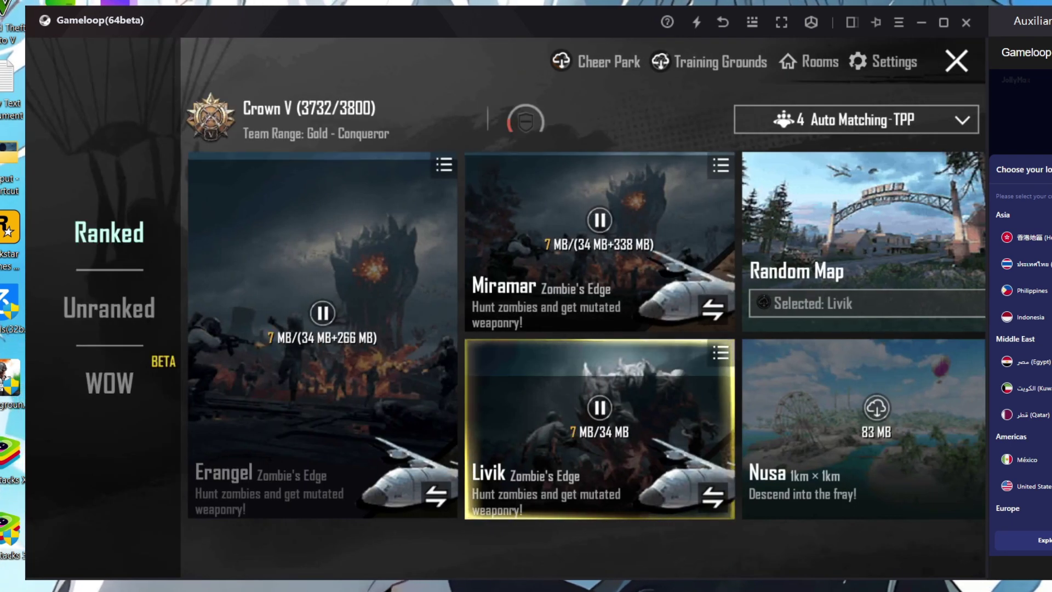